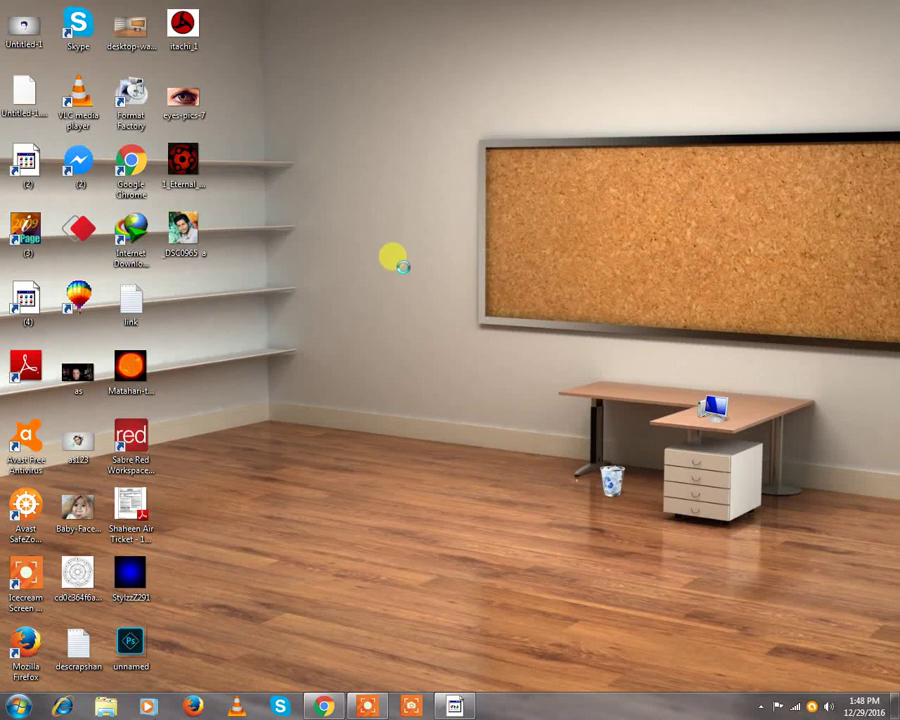
Refresh the desktop twice and bring Photoshop back to the front.
{"action": "right_click", "coordinate": [398, 232]}
{"action": "left_click", "coordinate": [412, 272]}
{"action": "right_click", "coordinate": [430, 275]}
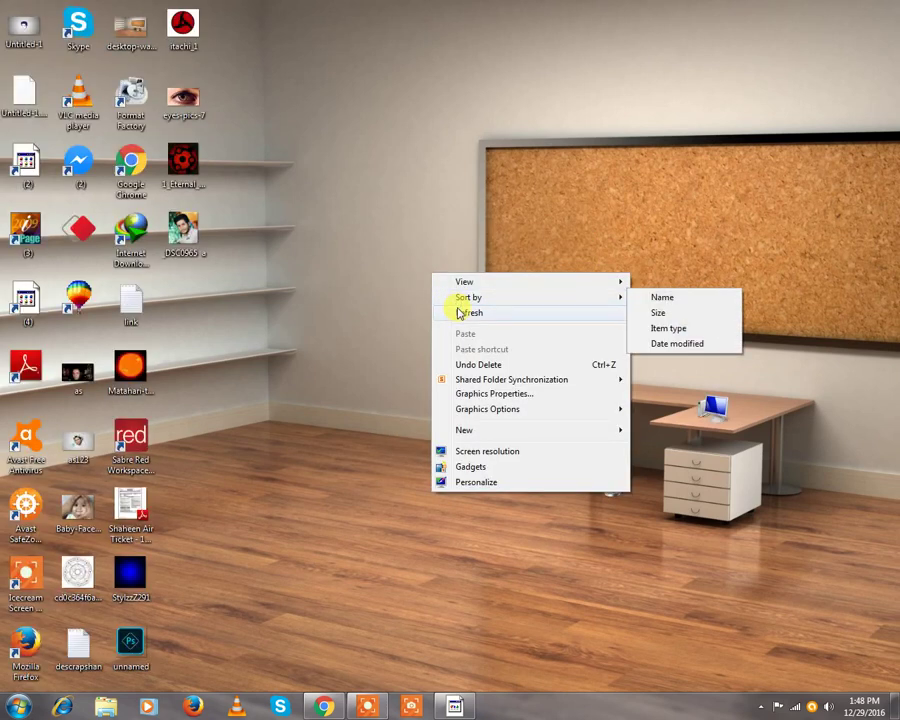
{"action": "left_click", "coordinate": [459, 313]}
{"action": "left_click", "coordinate": [445, 707]}
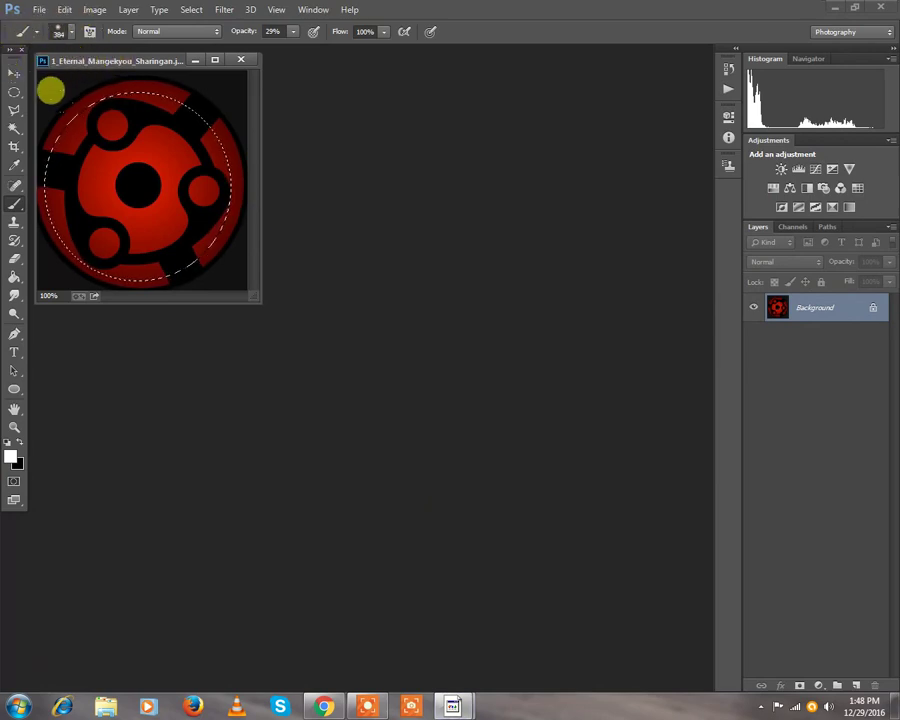
Open the portrait photo _DSC0965 a from the Desktop.
{"action": "left_click", "coordinate": [42, 14]}
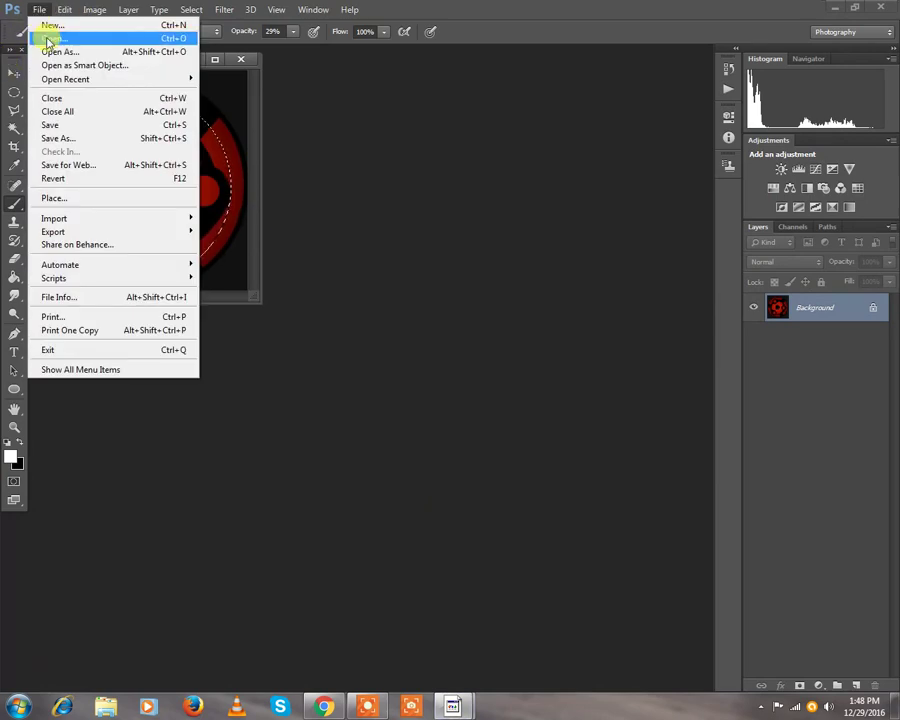
{"action": "left_click", "coordinate": [44, 38]}
{"action": "left_click_drag", "start_coordinate": [349, 108], "coordinate": [346, 200]}
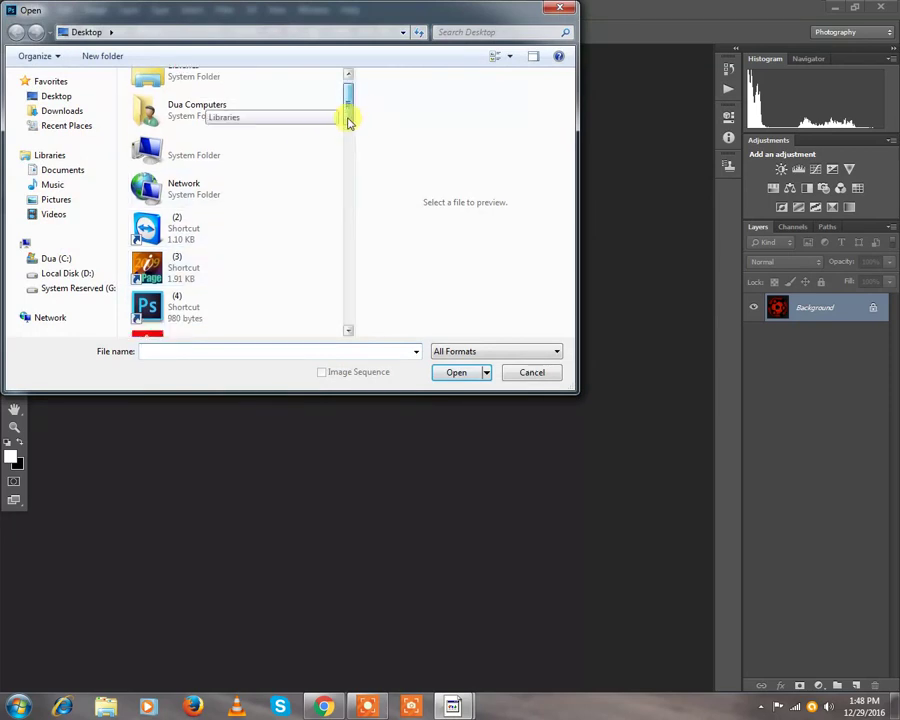
{"action": "left_click", "coordinate": [224, 192]}
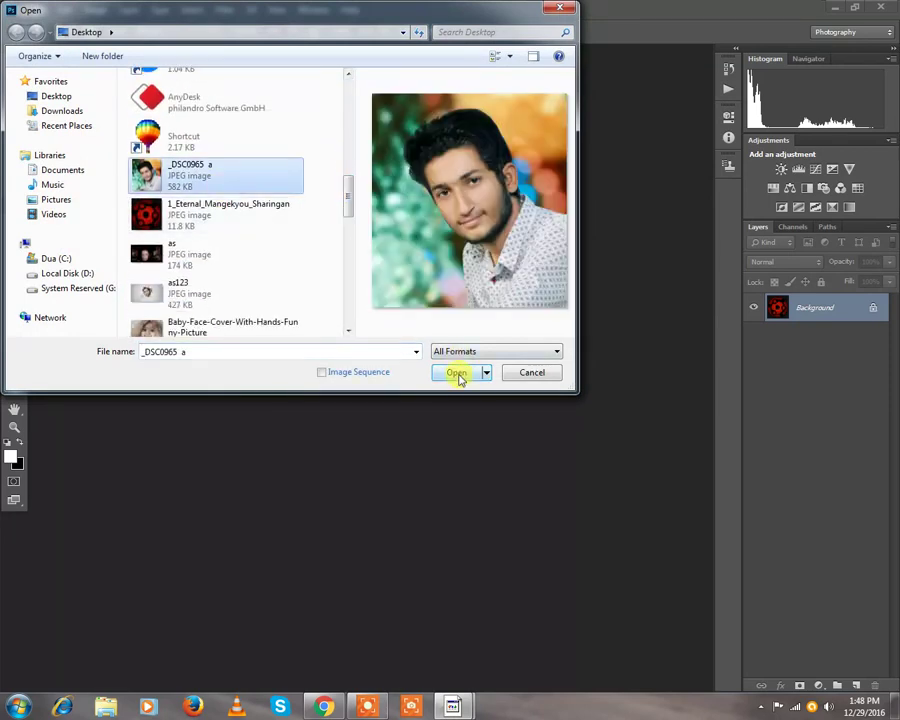
{"action": "left_click", "coordinate": [457, 372]}
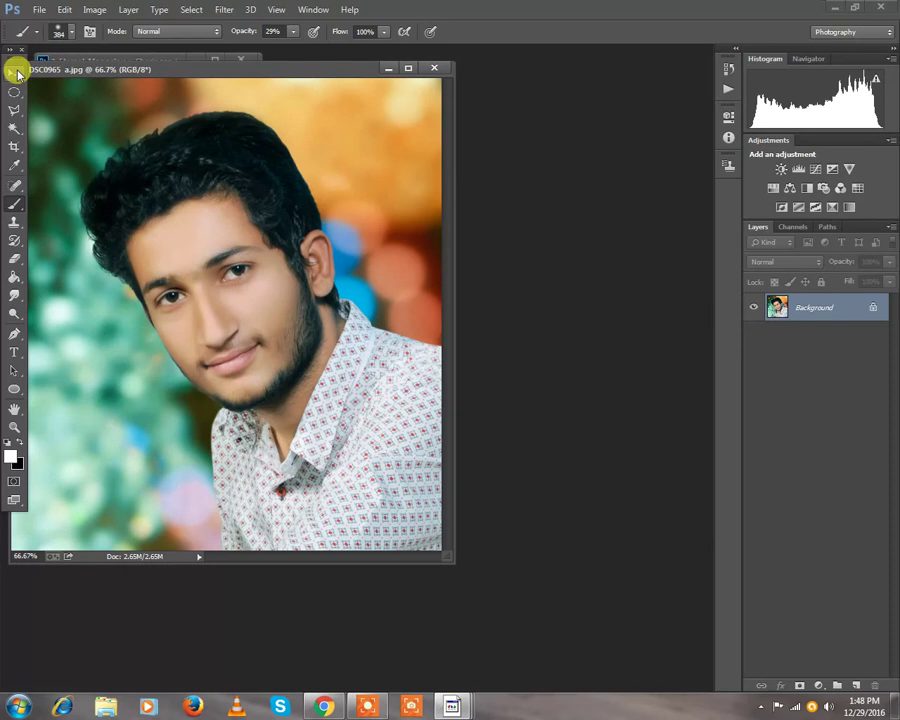
Dismiss the locked-layer warning and duplicate the Background into Layer 1 with Ctrl+J.
{"action": "left_click", "coordinate": [16, 73]}
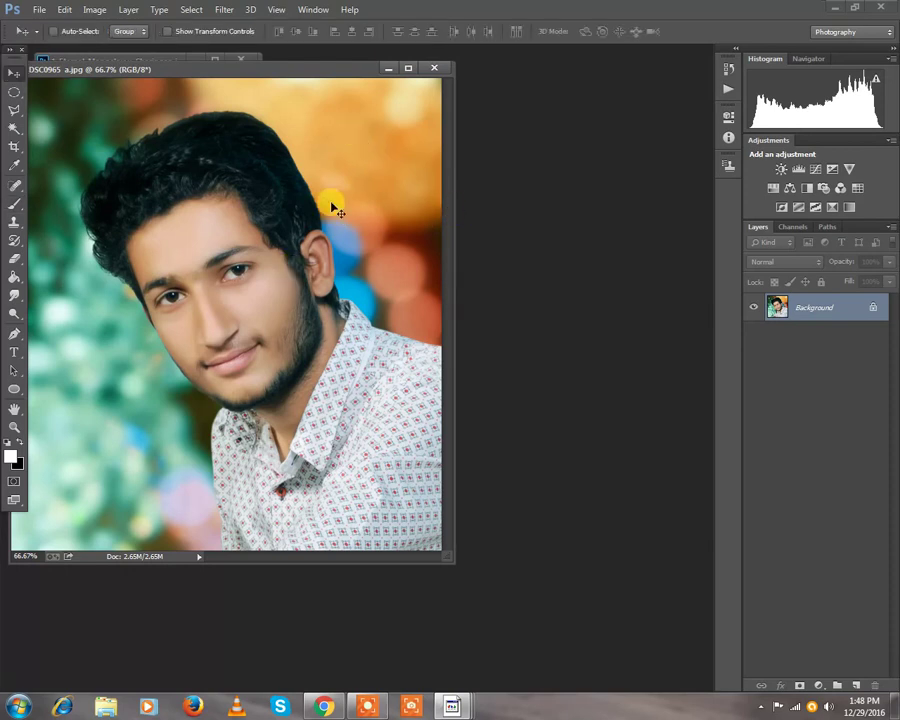
{"action": "left_click", "coordinate": [316, 160]}
{"action": "left_click", "coordinate": [469, 268]}
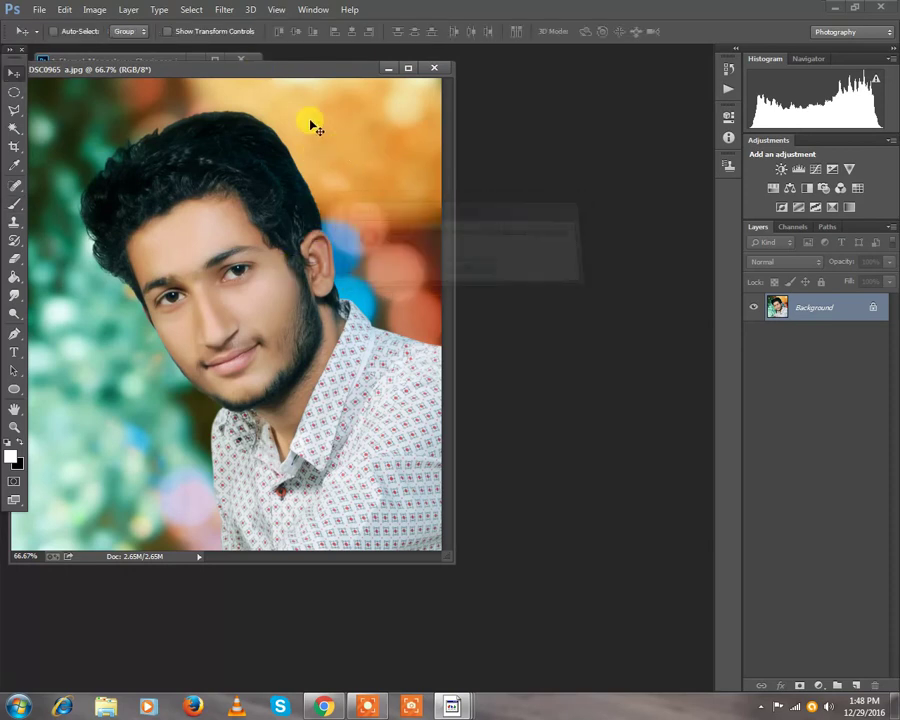
{"action": "left_click_drag", "start_coordinate": [254, 72], "coordinate": [346, 74]}
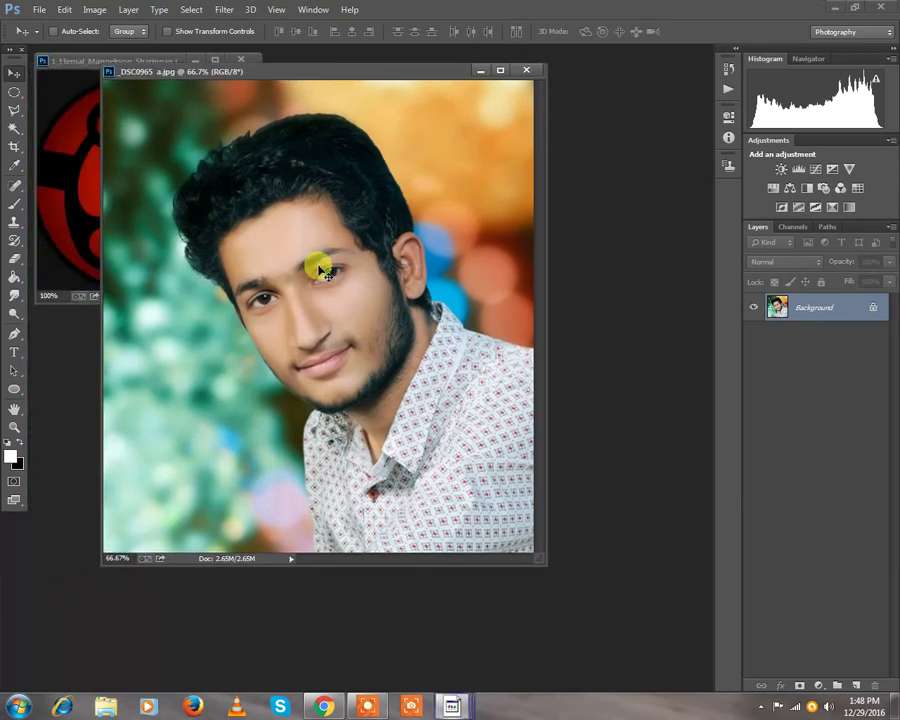
{"action": "key", "text": "ctrl+j"}
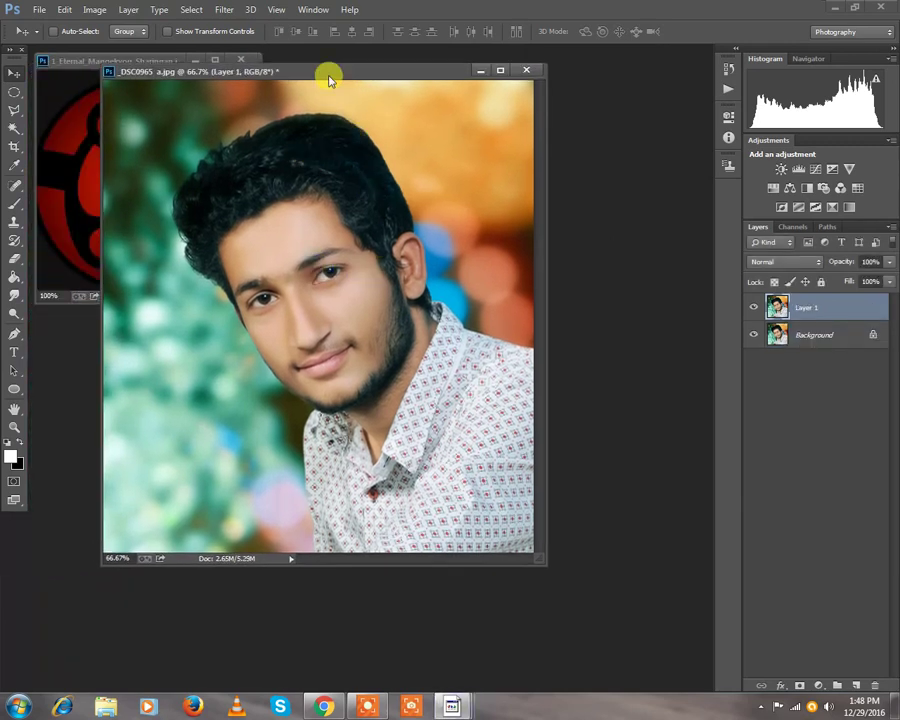
{"action": "left_click_drag", "start_coordinate": [330, 78], "coordinate": [257, 58]}
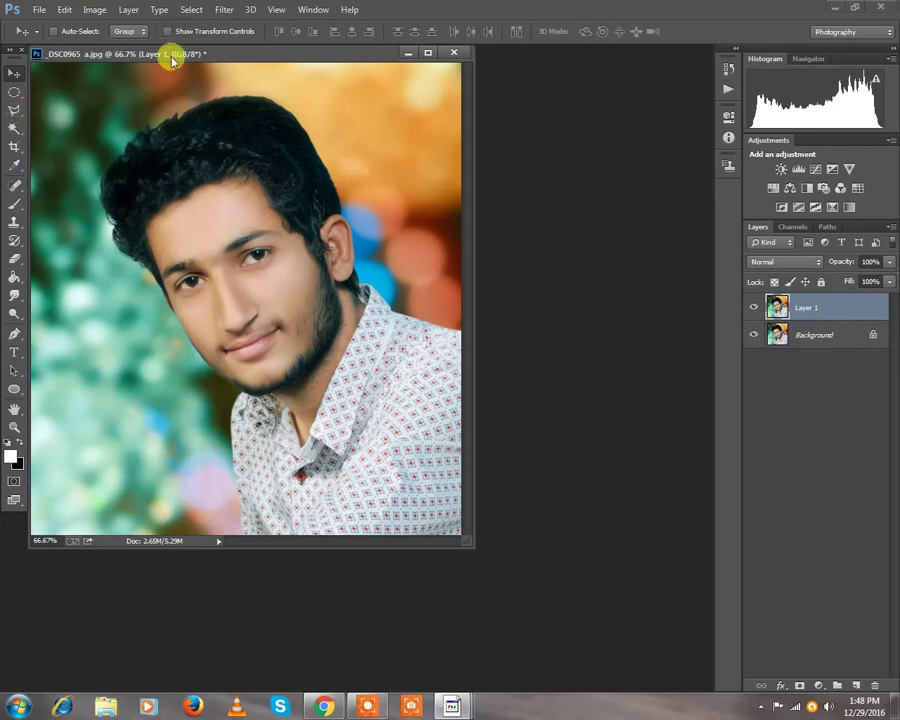
Drag the elliptical Sharingan selection into the portrait and scale it to about a quarter size.
{"action": "left_click_drag", "start_coordinate": [172, 60], "coordinate": [297, 86]}
{"action": "left_click", "coordinate": [135, 137]}
{"action": "mouse_move", "coordinate": [110, 177]}
{"action": "left_mouse_down"}
{"action": "mouse_move", "coordinate": [210, 203]}
{"action": "mouse_move", "coordinate": [386, 322]}
{"action": "mouse_move", "coordinate": [337, 347]}
{"action": "left_mouse_up"}
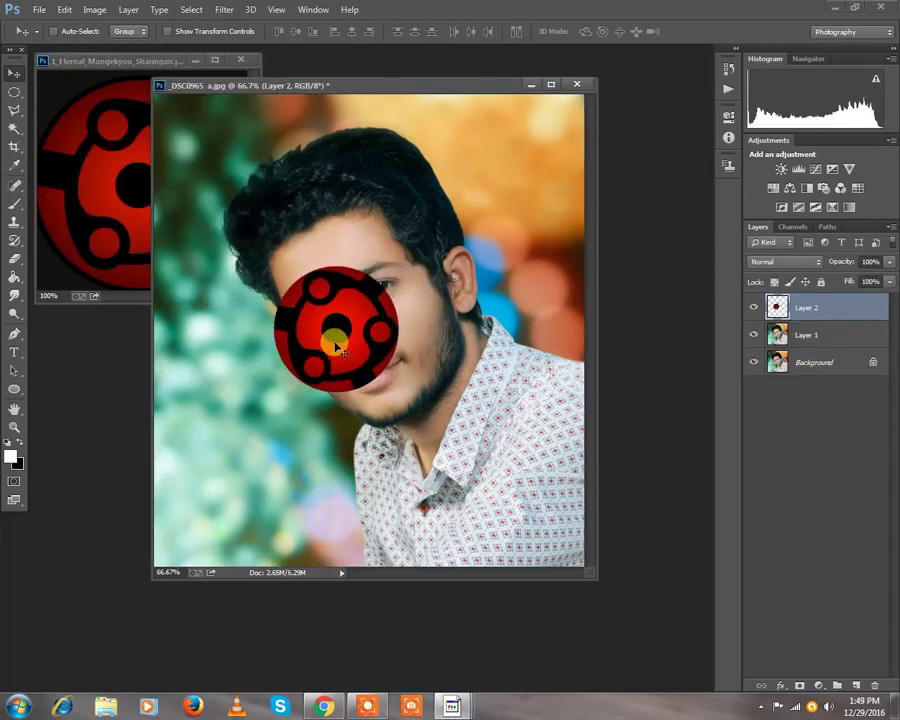
{"action": "key", "text": "ctrl+t"}
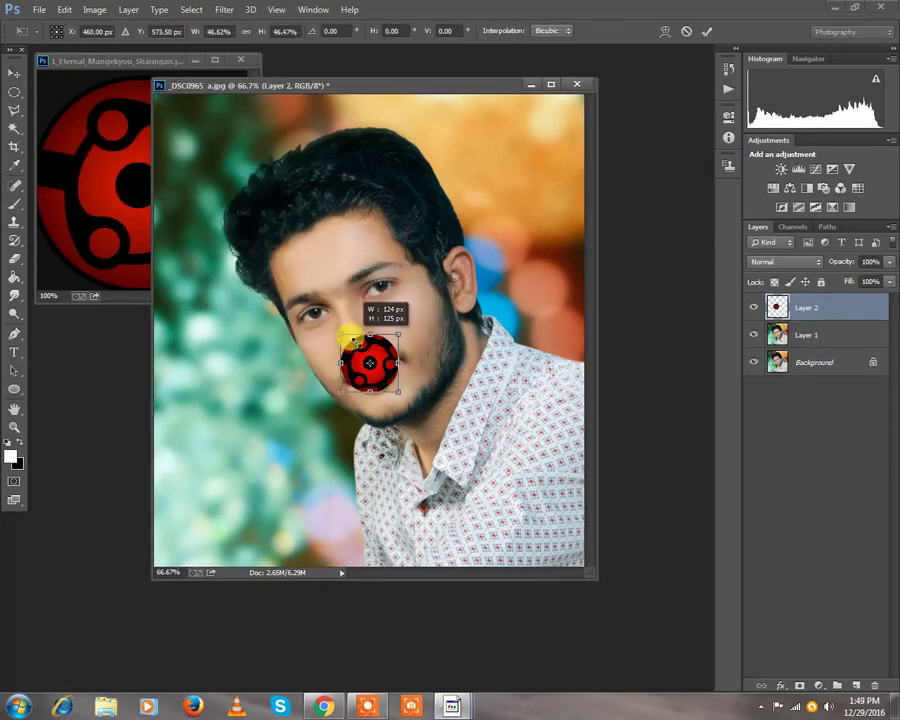
{"action": "mouse_move", "coordinate": [273, 268]}
{"action": "left_mouse_down"}
{"action": "mouse_move", "coordinate": [377, 382]}
{"action": "mouse_move", "coordinate": [322, 318]}
{"action": "left_mouse_up"}
{"action": "key", "text": "Return"}
Zoom in on the eye and shrink the Sharingan further over it.
{"action": "key", "text": "ctrl+plus"}
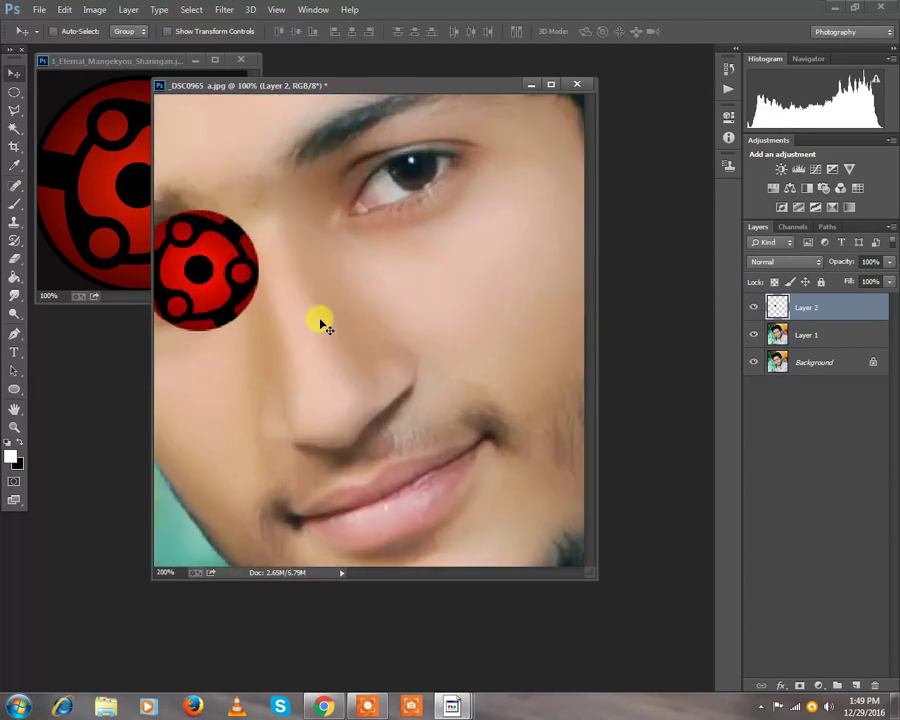
{"action": "key", "text": "ctrl+plus"}
{"action": "key", "text": "ctrl+plus"}
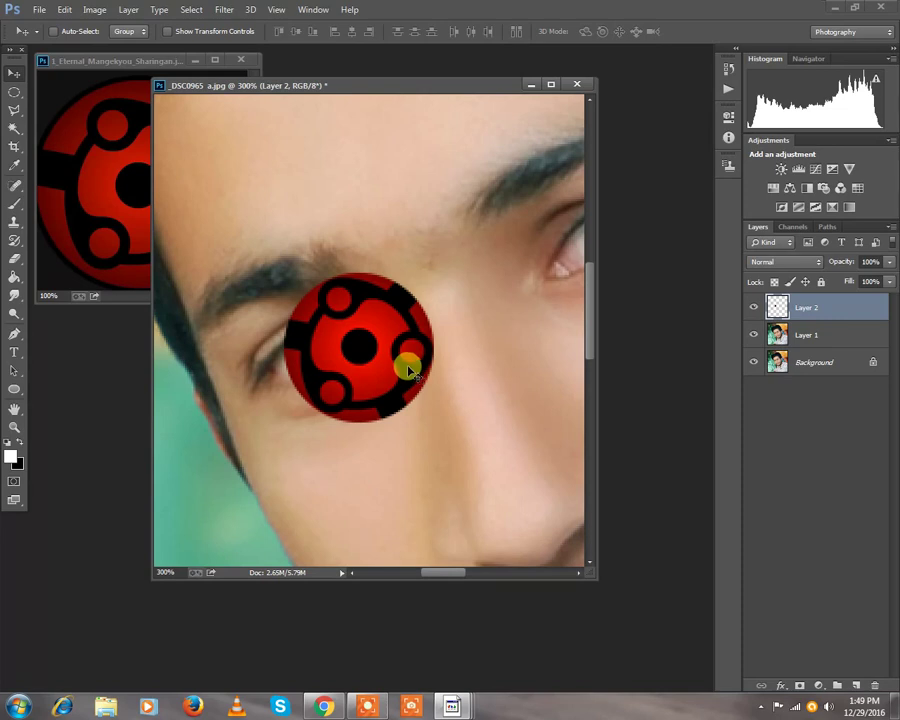
{"action": "key", "text": "ctrl+t"}
{"action": "left_click_drag", "start_coordinate": [285, 271], "coordinate": [347, 330]}
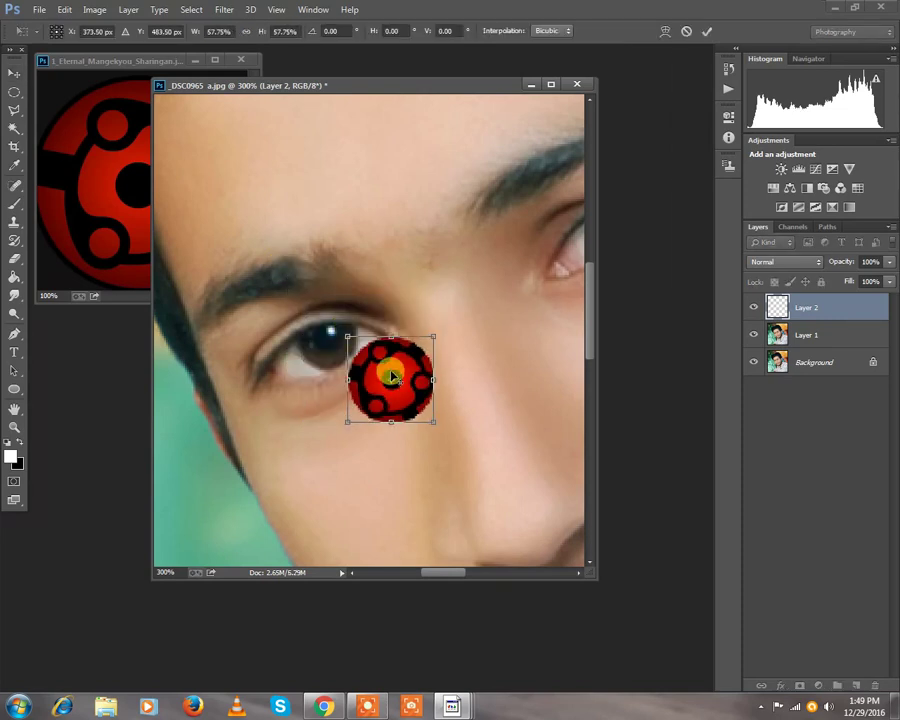
{"action": "key", "text": "Return"}
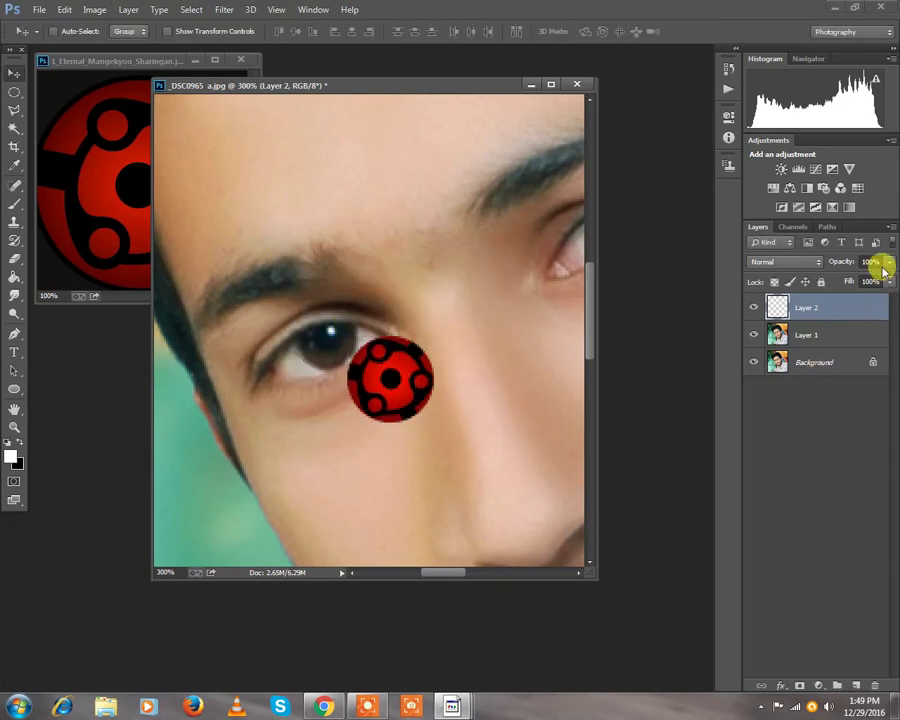
Fade Layer 2 to 23% opacity, then shrink the Sharingan to iris size and center it.
{"action": "left_click", "coordinate": [889, 262]}
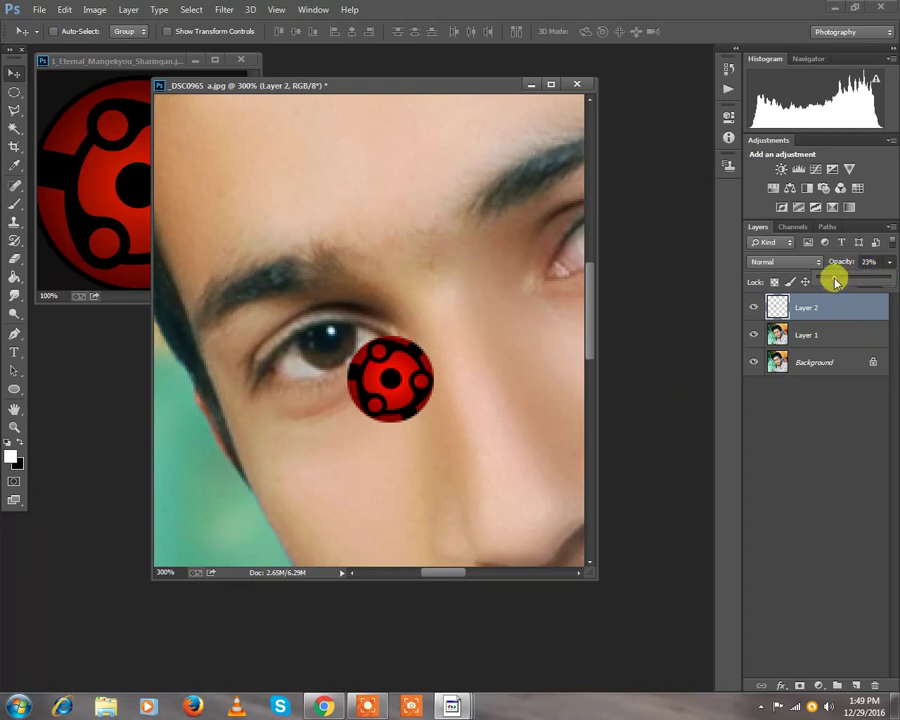
{"action": "left_click_drag", "start_coordinate": [380, 384], "coordinate": [328, 358]}
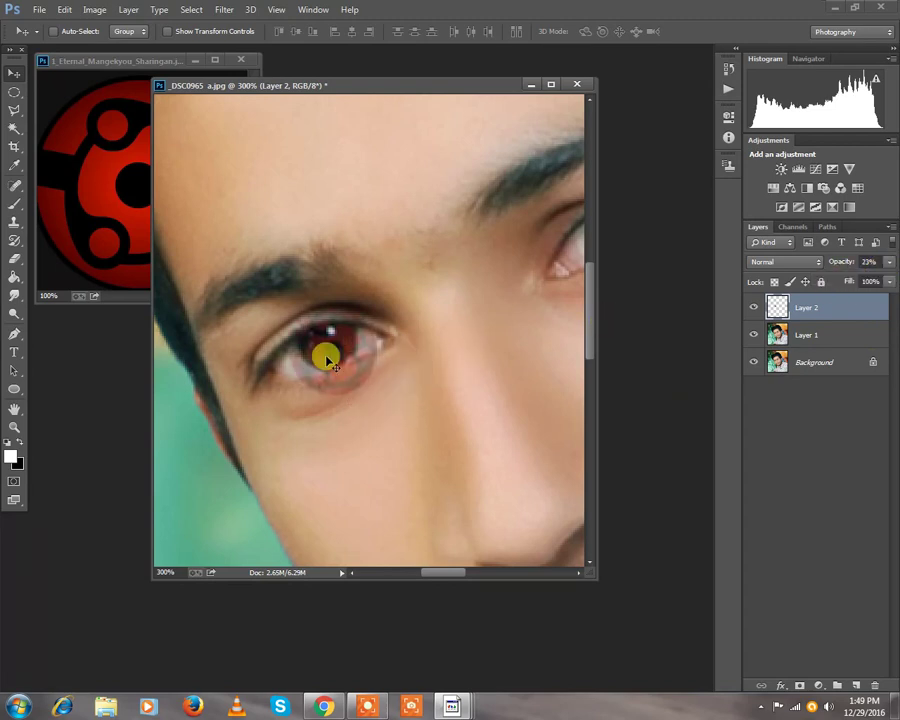
{"action": "key", "text": "ctrl+t"}
{"action": "left_click_drag", "start_coordinate": [285, 300], "coordinate": [316, 343]}
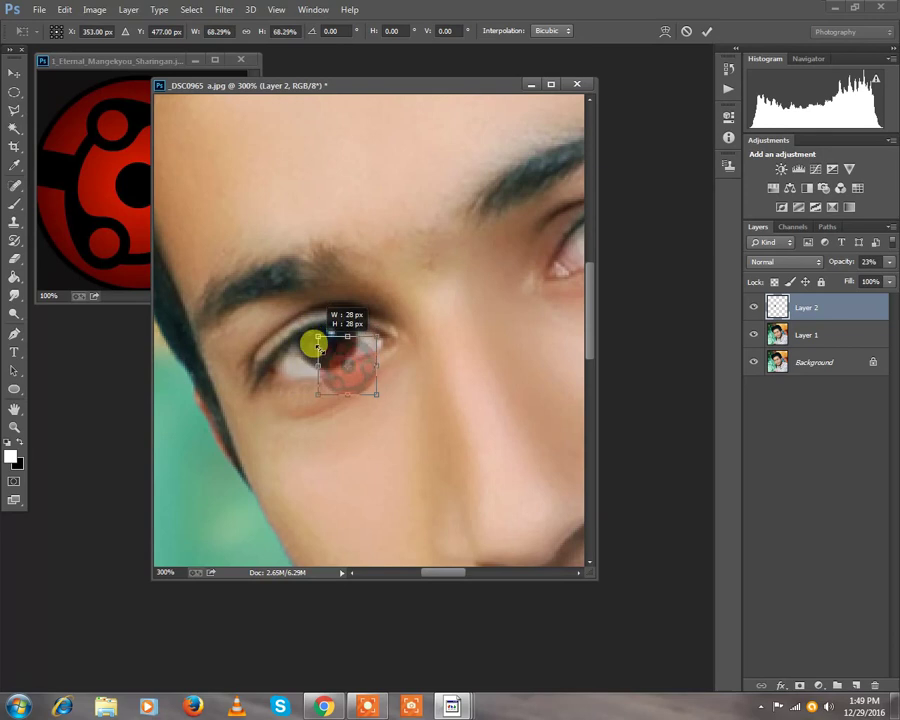
{"action": "key", "text": "Return"}
{"action": "mouse_move", "coordinate": [360, 384]}
{"action": "left_mouse_down"}
{"action": "mouse_move", "coordinate": [334, 350]}
{"action": "mouse_move", "coordinate": [344, 314]}
{"action": "left_mouse_up"}
{"action": "key", "text": "ctrl+t"}
Apply the final scaling, restore Layer 2 to 100% opacity, and add a layer mask.
{"action": "key", "text": "Return"}
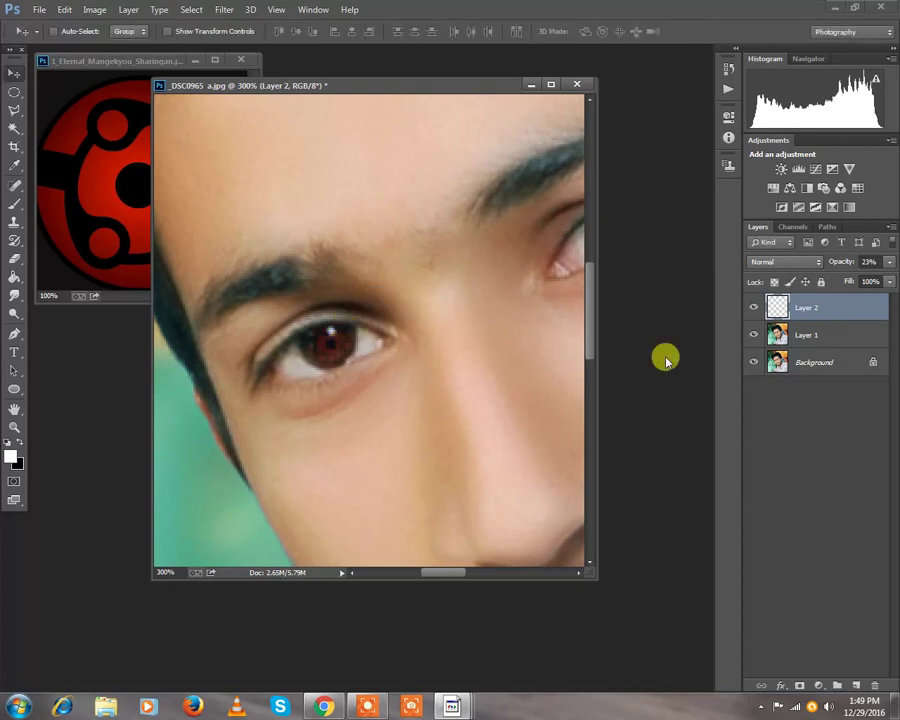
{"action": "left_click_drag", "start_coordinate": [855, 263], "coordinate": [842, 265]}
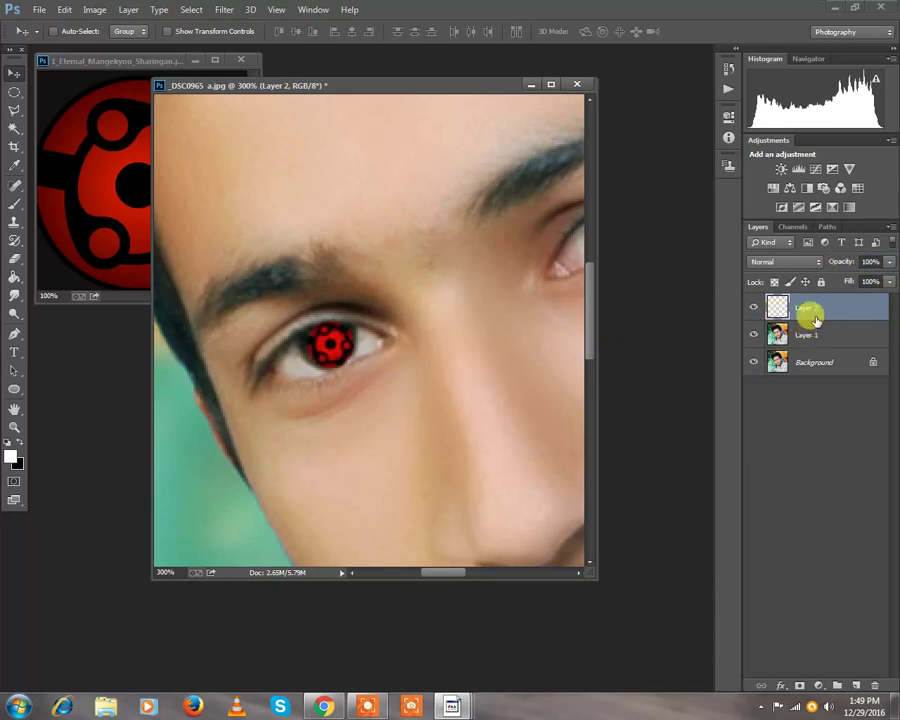
{"action": "left_click", "coordinate": [799, 685]}
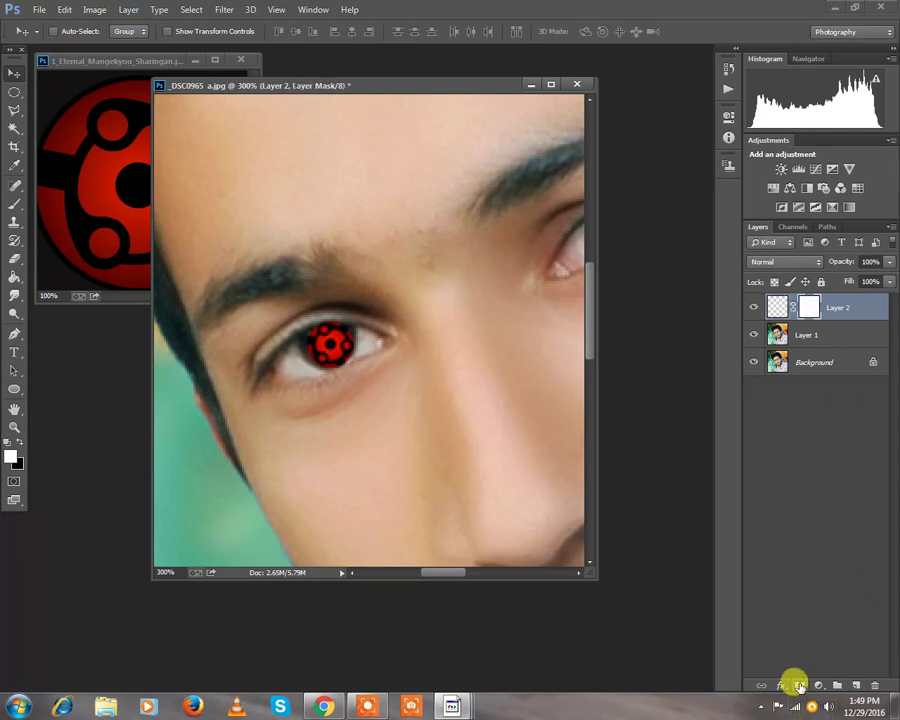
Fill Layer 2's mask with black using the Paint Bucket to hide the Sharingan.
{"action": "left_click", "coordinate": [14, 276]}
{"action": "left_click", "coordinate": [20, 441]}
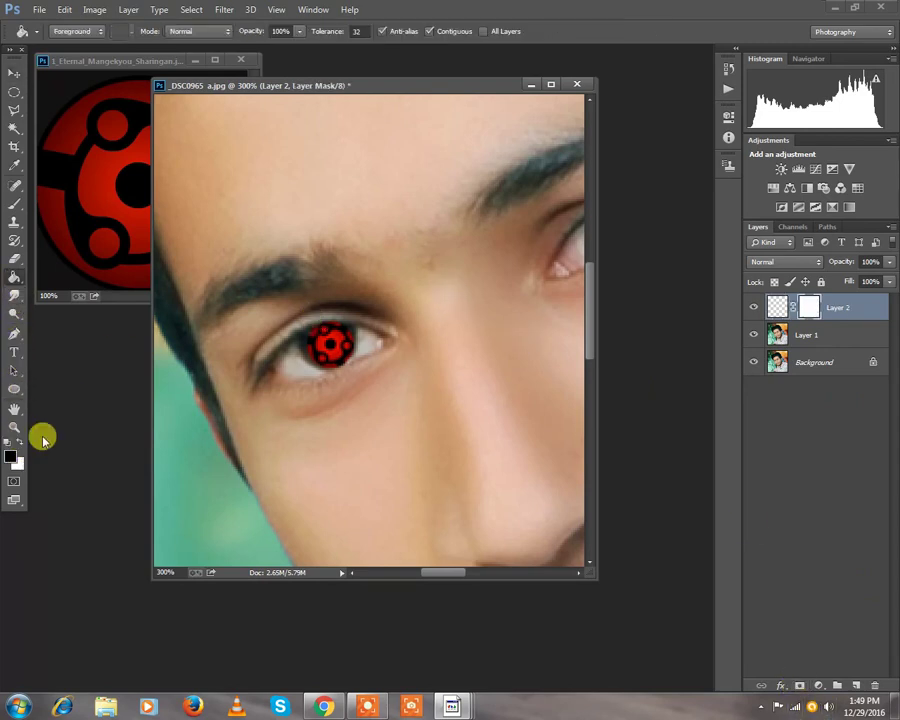
{"action": "left_click", "coordinate": [341, 342]}
{"action": "left_click", "coordinate": [14, 73]}
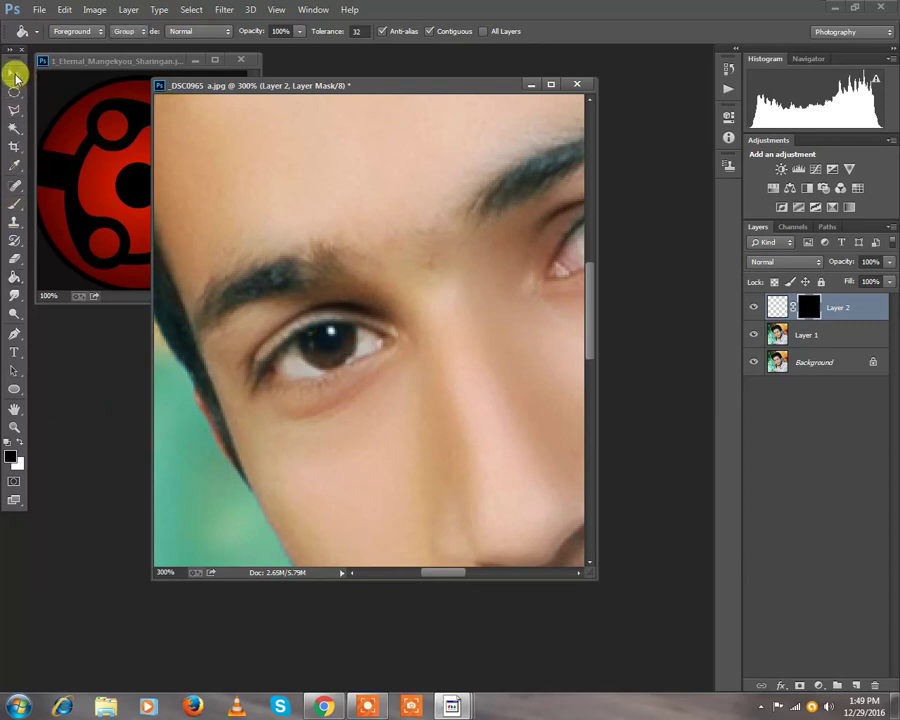
Set up a 36 px white brush and nudge the Sharingan slightly on the eye.
{"action": "left_click", "coordinate": [16, 204]}
{"action": "left_click", "coordinate": [58, 31]}
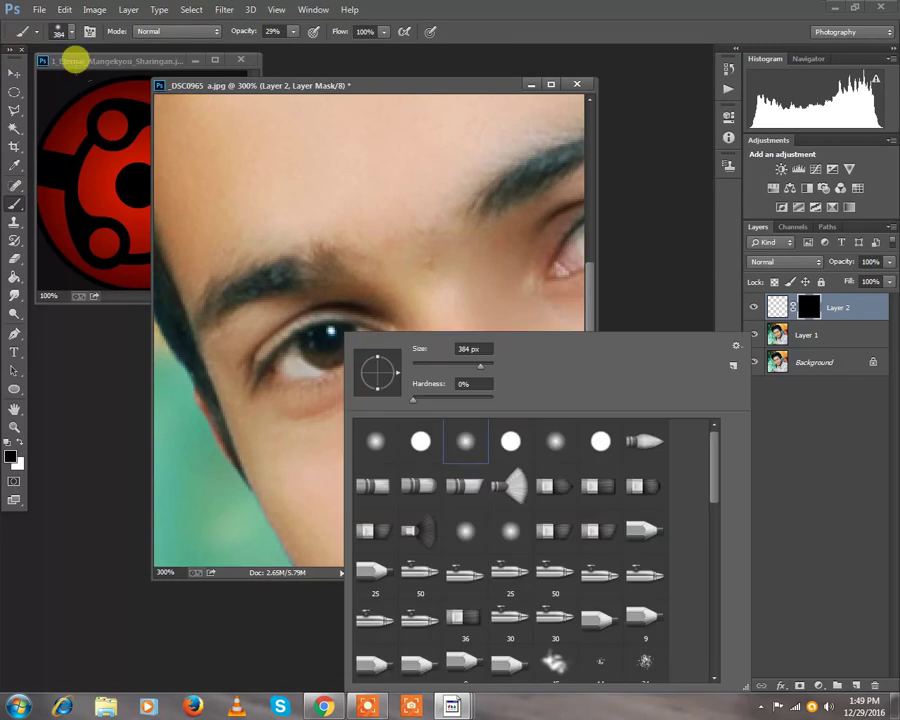
{"action": "left_click", "coordinate": [428, 367]}
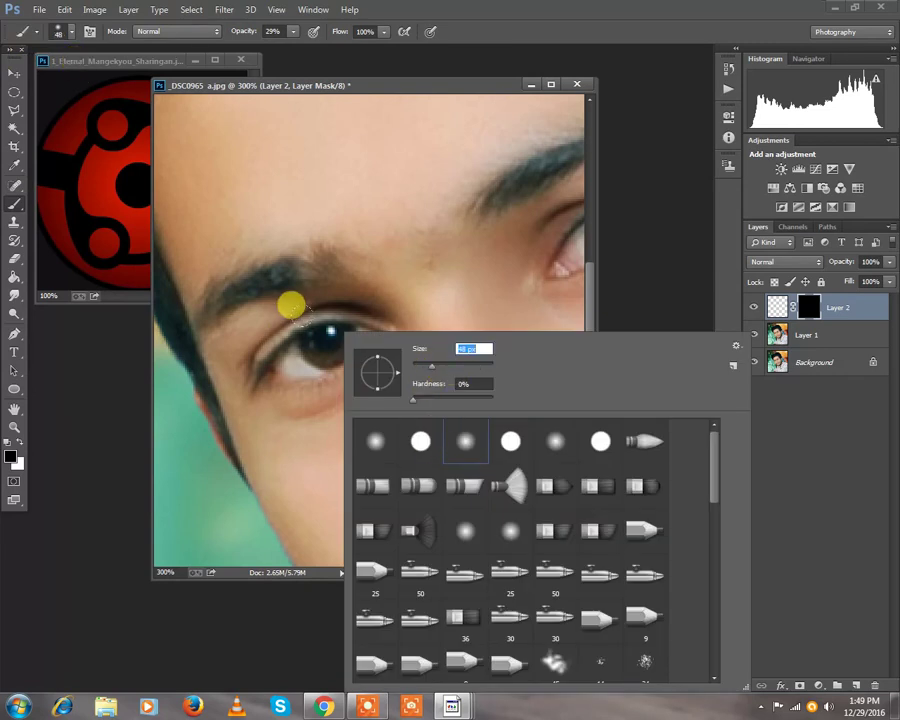
{"action": "left_click_drag", "start_coordinate": [428, 367], "coordinate": [426, 366]}
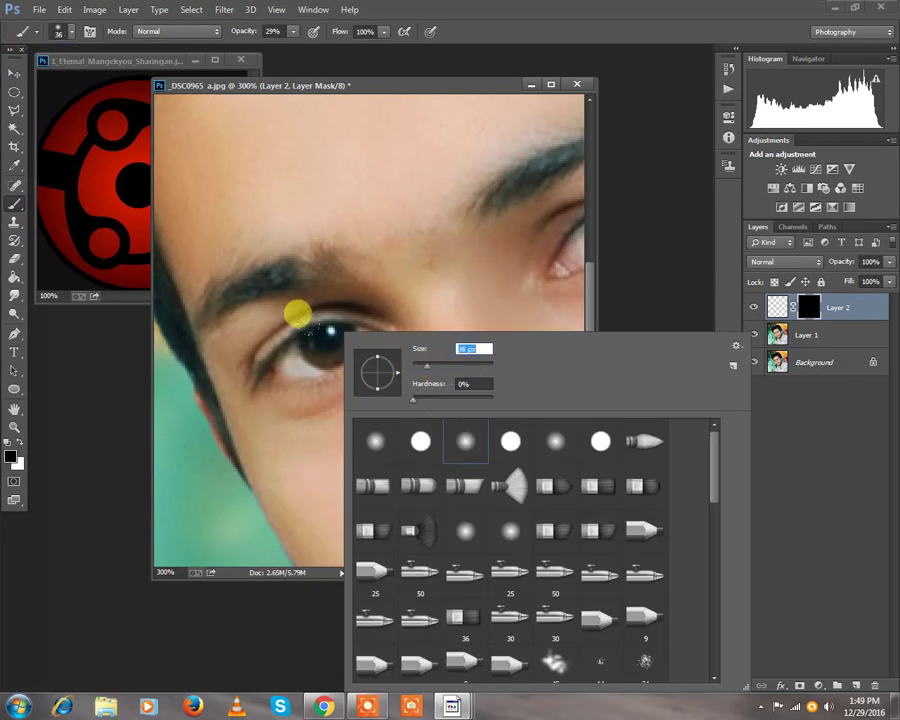
{"action": "left_click", "coordinate": [297, 314]}
{"action": "left_click", "coordinate": [20, 442]}
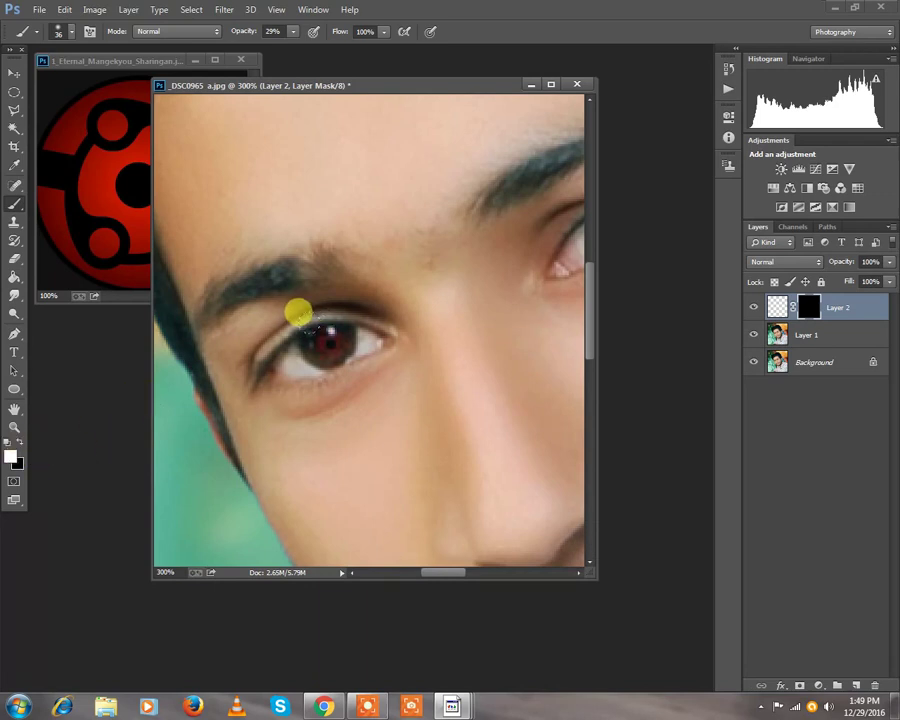
{"action": "left_click", "coordinate": [14, 73]}
{"action": "left_click_drag", "start_coordinate": [334, 357], "coordinate": [330, 355]}
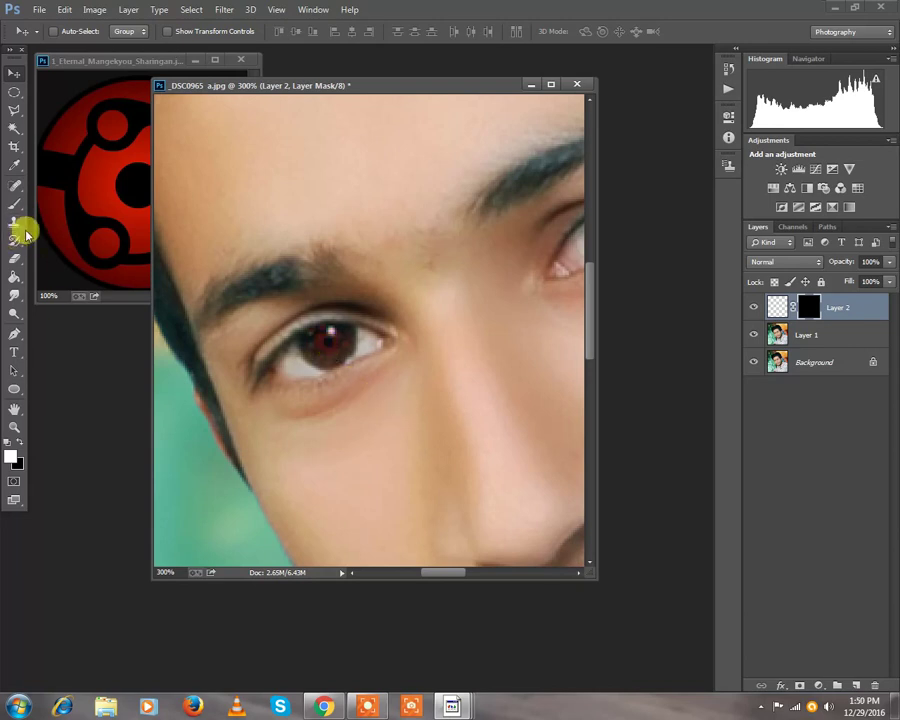
Reduce the brush to 20 px for painting the left iris and zoom out.
{"action": "left_click", "coordinate": [16, 205]}
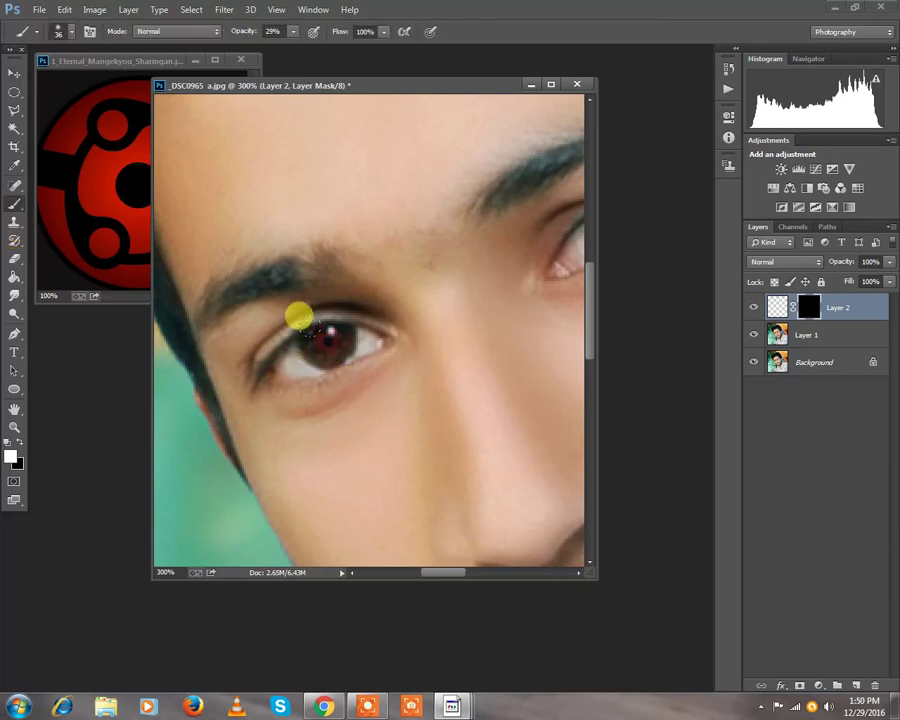
{"action": "right_click", "coordinate": [336, 331]}
{"action": "left_click_drag", "start_coordinate": [418, 368], "coordinate": [410, 366]}
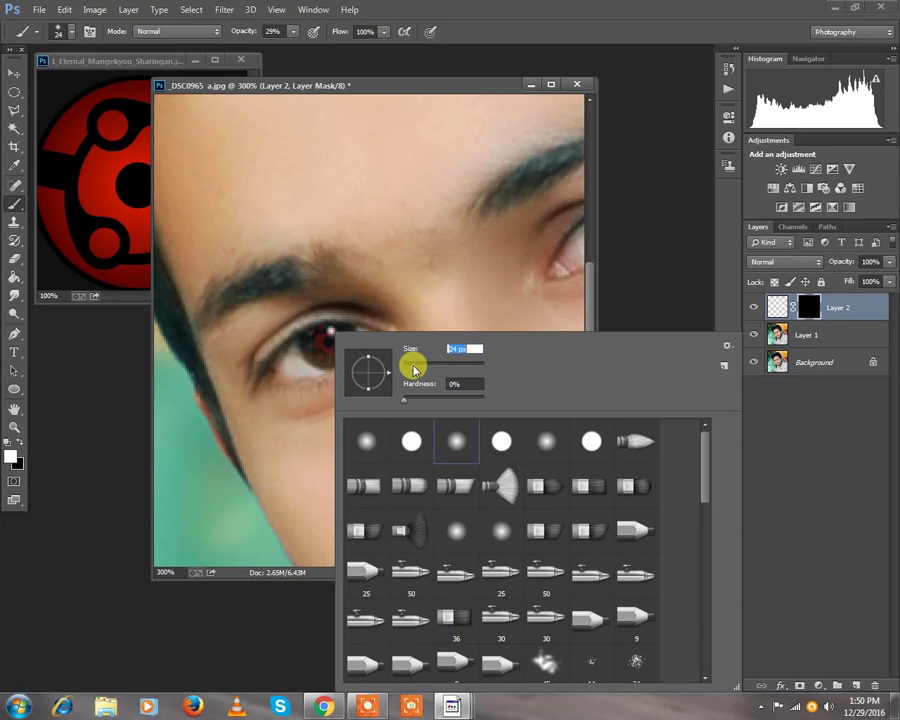
{"action": "left_click", "coordinate": [309, 327]}
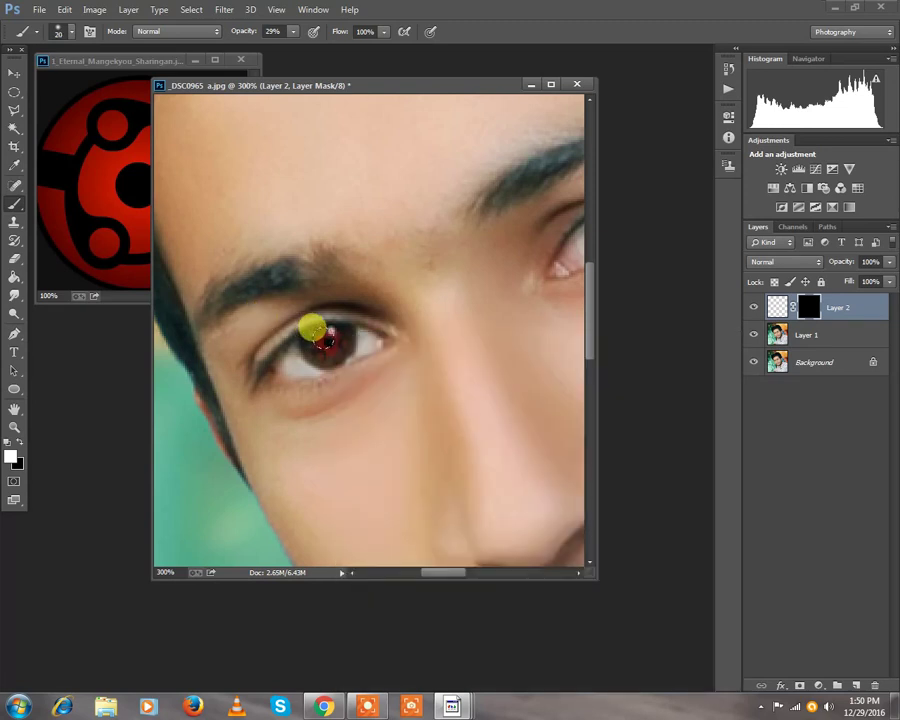
{"action": "key", "text": "ctrl+minus"}
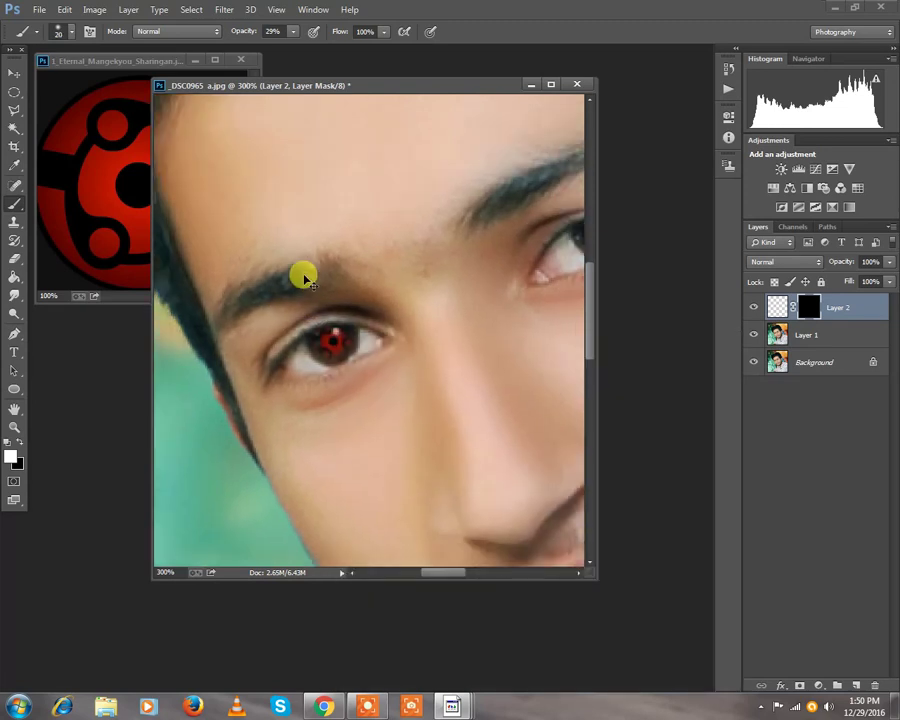
Select Layer 1, drag the Sharingan circle into the portrait as Layer 3, and scale it down.
{"action": "left_click", "coordinate": [14, 73]}
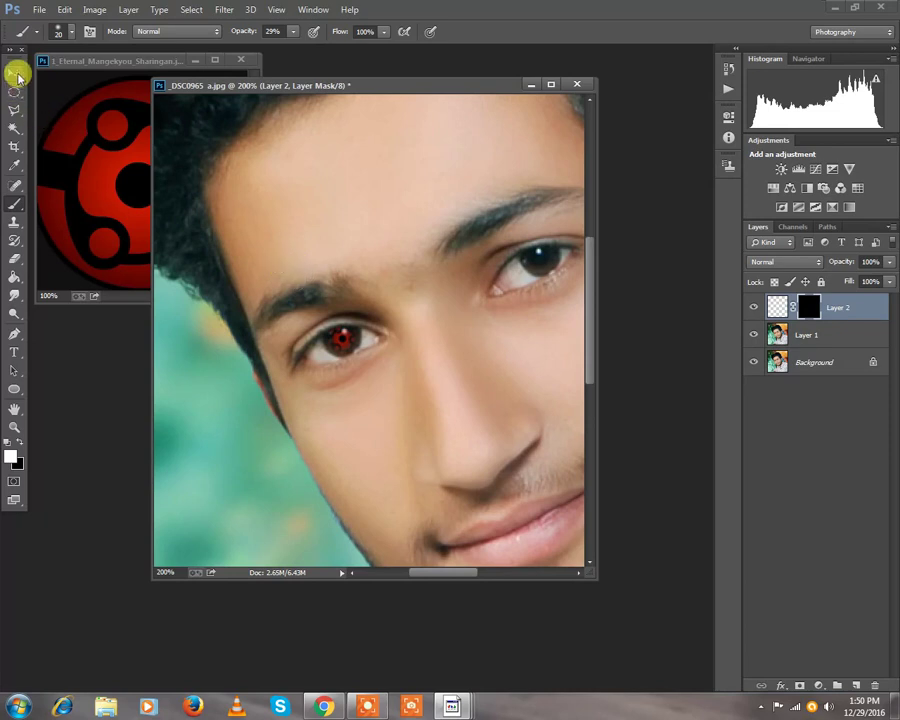
{"action": "left_click_drag", "start_coordinate": [132, 180], "coordinate": [325, 285]}
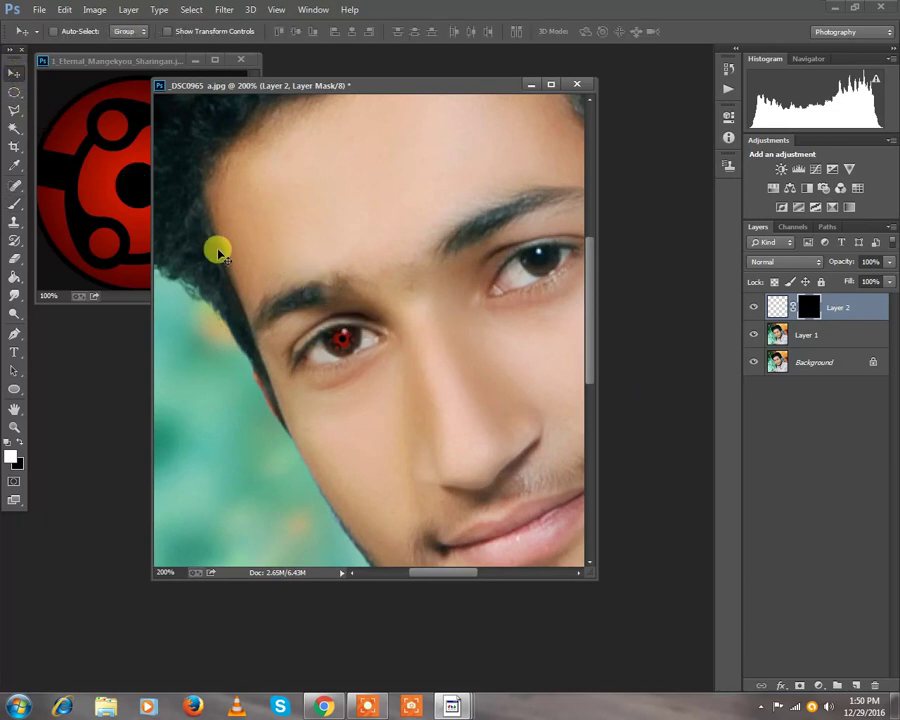
{"action": "left_click", "coordinate": [776, 336]}
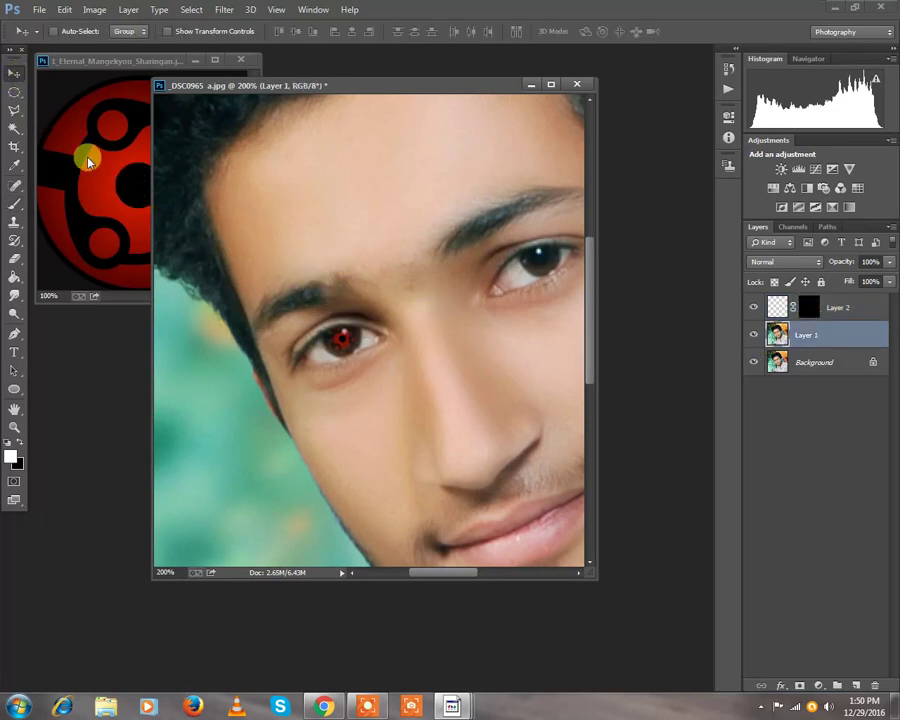
{"action": "left_click", "coordinate": [88, 154]}
{"action": "mouse_move", "coordinate": [132, 176]}
{"action": "left_mouse_down"}
{"action": "mouse_move", "coordinate": [308, 258]}
{"action": "mouse_move", "coordinate": [422, 241]}
{"action": "left_mouse_up"}
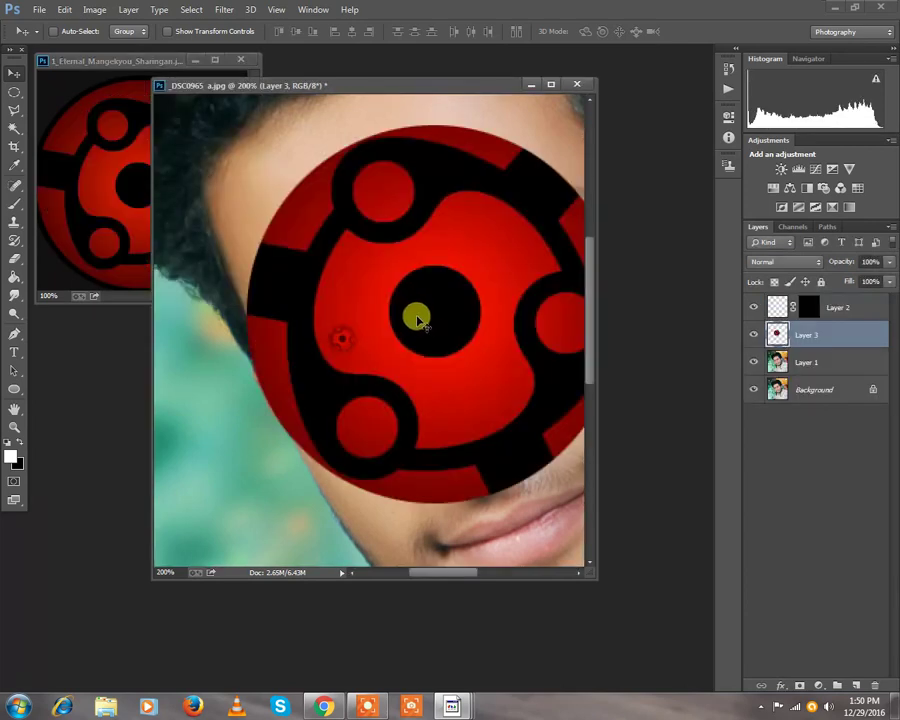
{"action": "key", "text": "ctrl+t"}
{"action": "mouse_move", "coordinate": [242, 122]}
{"action": "left_mouse_down"}
{"action": "mouse_move", "coordinate": [508, 412]}
{"action": "mouse_move", "coordinate": [422, 277]}
{"action": "left_mouse_up"}
{"action": "key", "text": "Return"}
Shrink the Sharingan circle to about a third, move it onto the right eye, and zoom in.
{"action": "key", "text": "ctrl+t"}
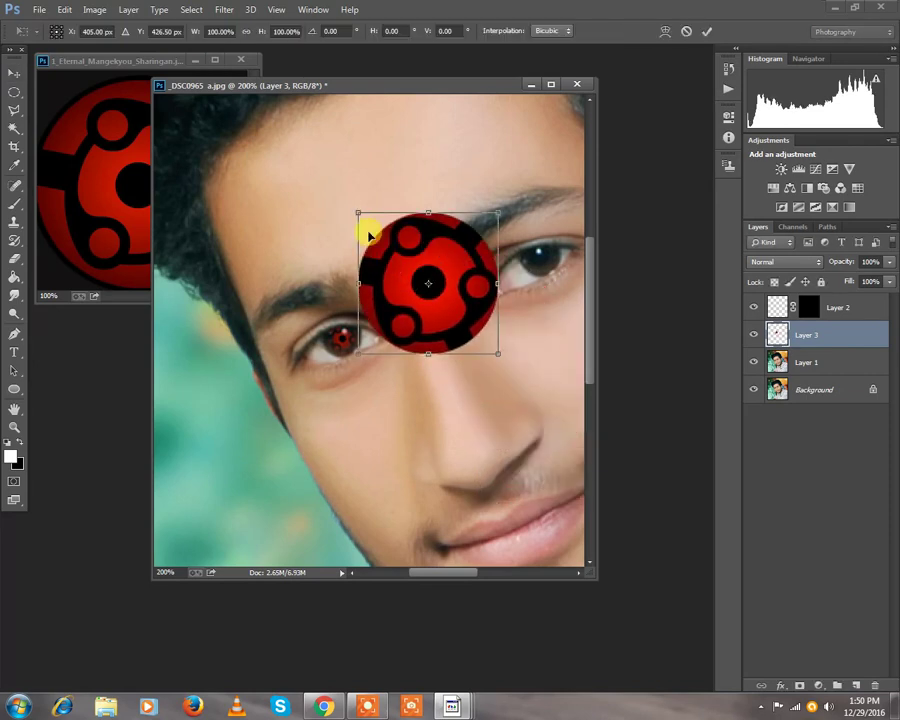
{"action": "left_click_drag", "start_coordinate": [358, 213], "coordinate": [453, 311]}
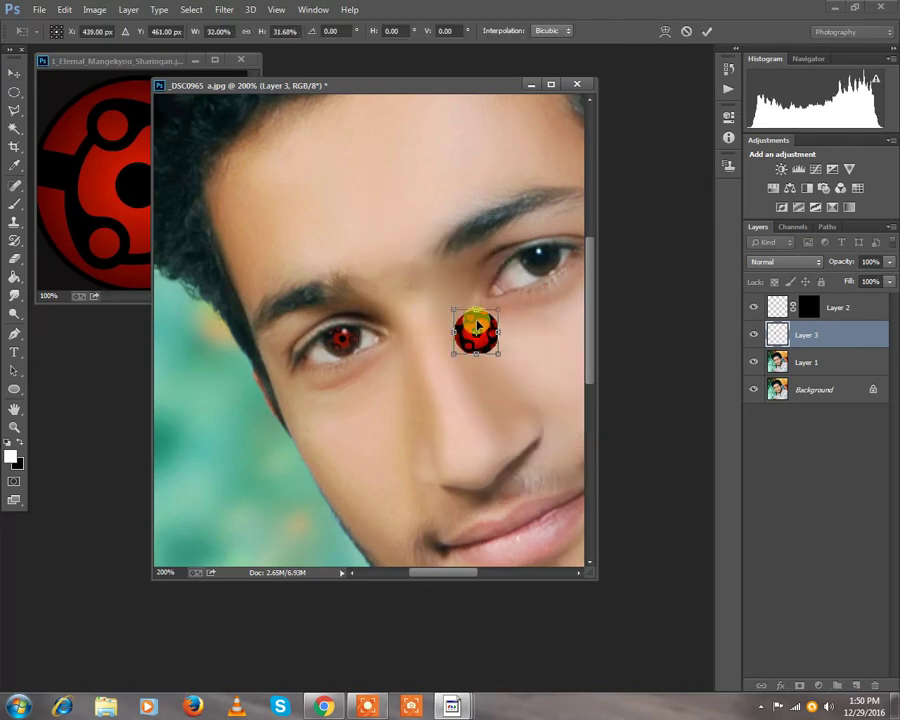
{"action": "key", "text": "Return"}
{"action": "left_click_drag", "start_coordinate": [488, 348], "coordinate": [516, 300]}
{"action": "mouse_move", "coordinate": [499, 370]}
{"action": "left_mouse_down"}
{"action": "mouse_move", "coordinate": [456, 403]}
{"action": "mouse_move", "coordinate": [437, 402]}
{"action": "left_mouse_up"}
{"action": "key", "text": "ctrl+plus"}
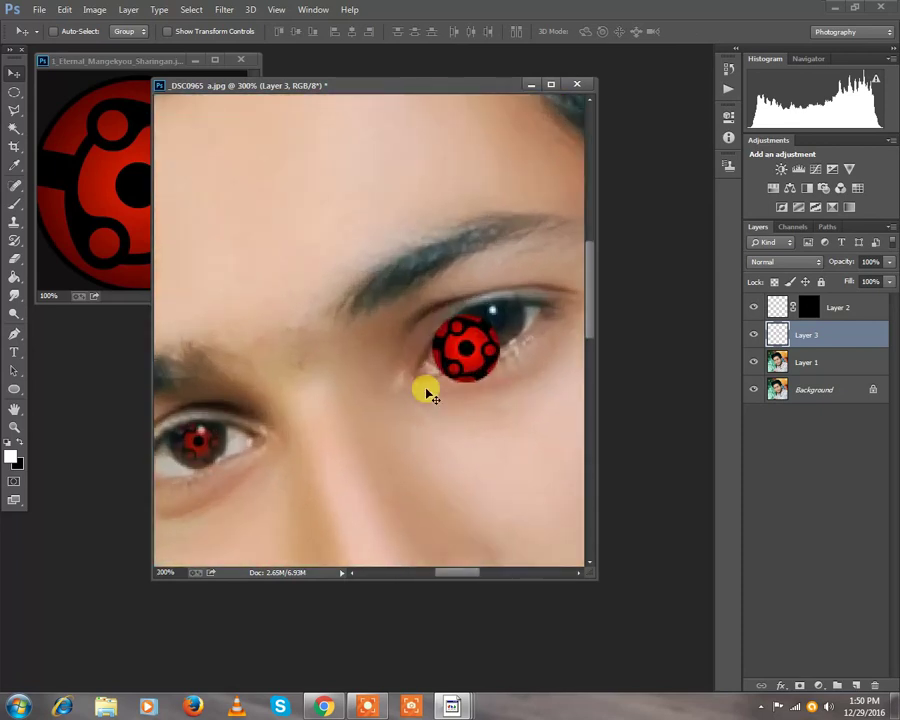
{"action": "key", "text": "ctrl+plus"}
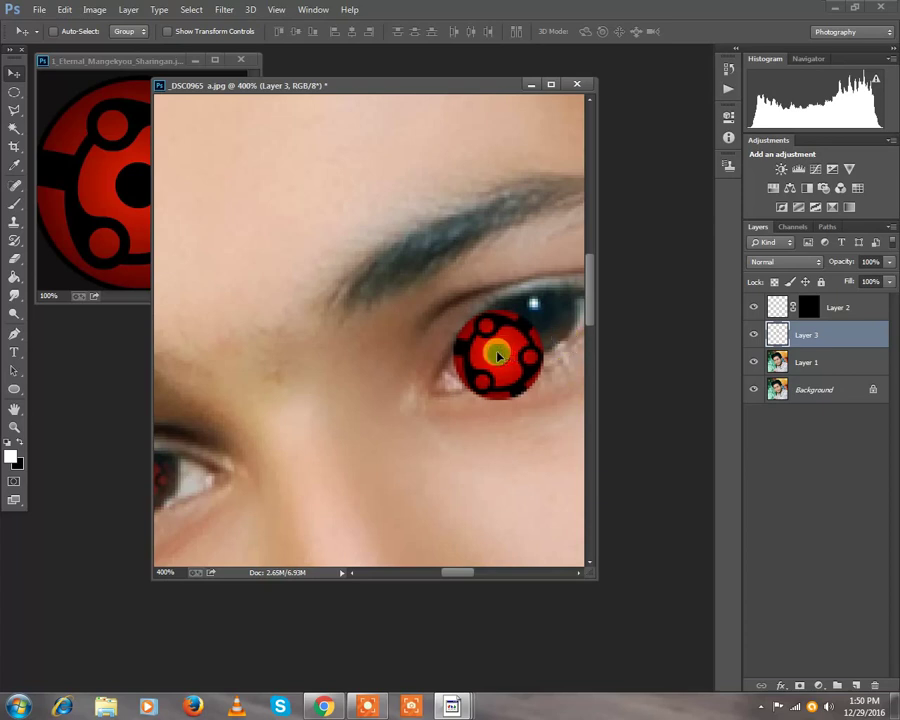
{"action": "left_click_drag", "start_coordinate": [492, 352], "coordinate": [458, 365]}
Fit the circle to the iris at 25% layer opacity, then restore opacity to 100%.
{"action": "key", "text": "ctrl+t"}
{"action": "mouse_move", "coordinate": [410, 322]}
{"action": "left_mouse_down"}
{"action": "mouse_move", "coordinate": [446, 358]}
{"action": "mouse_move", "coordinate": [545, 318]}
{"action": "left_mouse_up"}
{"action": "key", "text": "Return"}
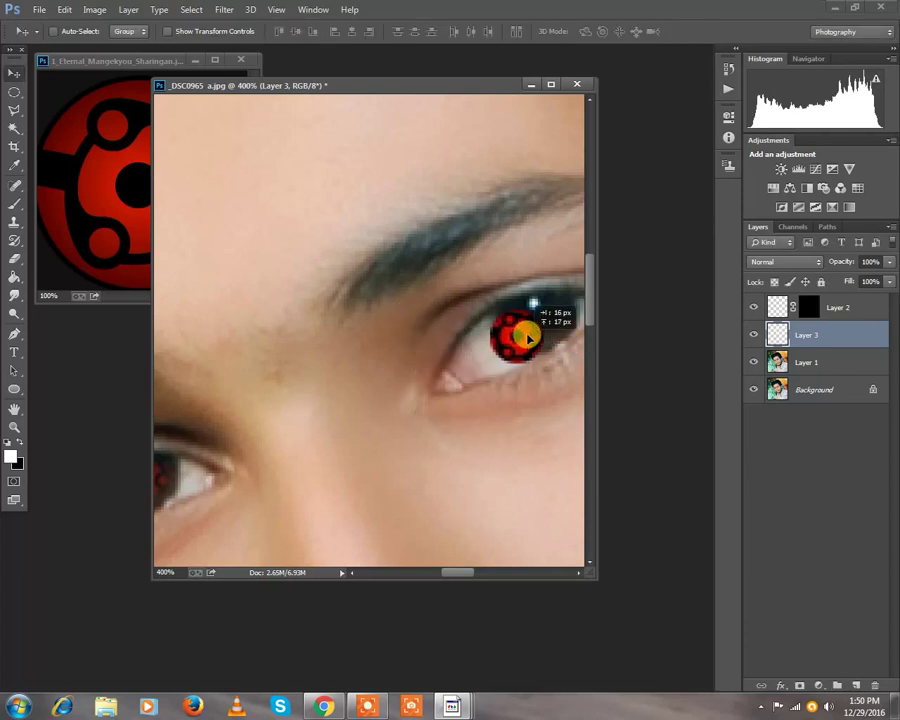
{"action": "left_click", "coordinate": [889, 262]}
{"action": "left_click_drag", "start_coordinate": [838, 279], "coordinate": [845, 276]}
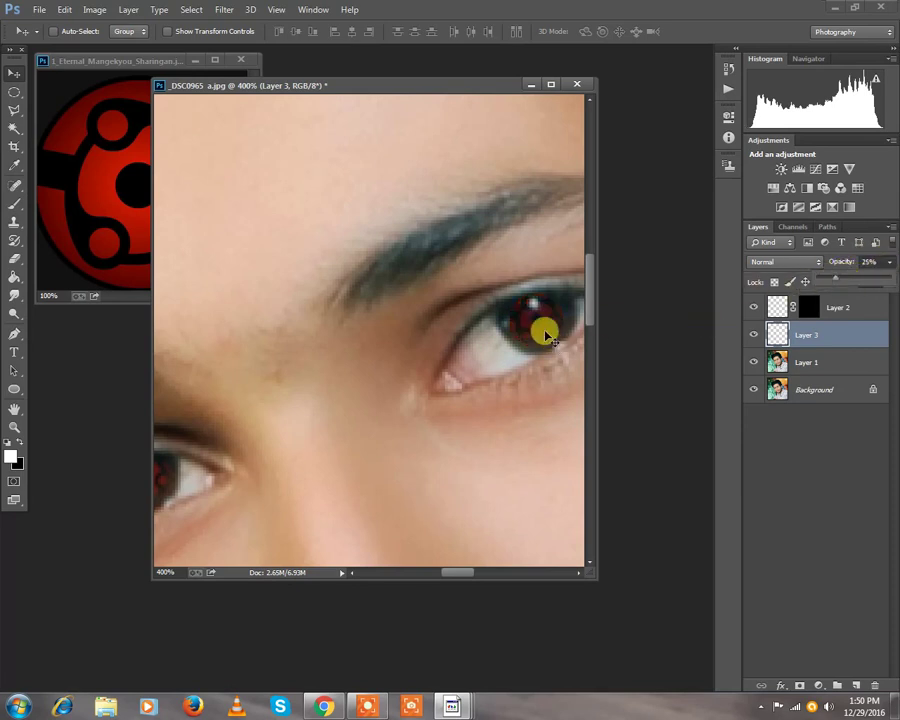
{"action": "key", "text": "ctrl+t"}
{"action": "left_click_drag", "start_coordinate": [562, 345], "coordinate": [548, 333]}
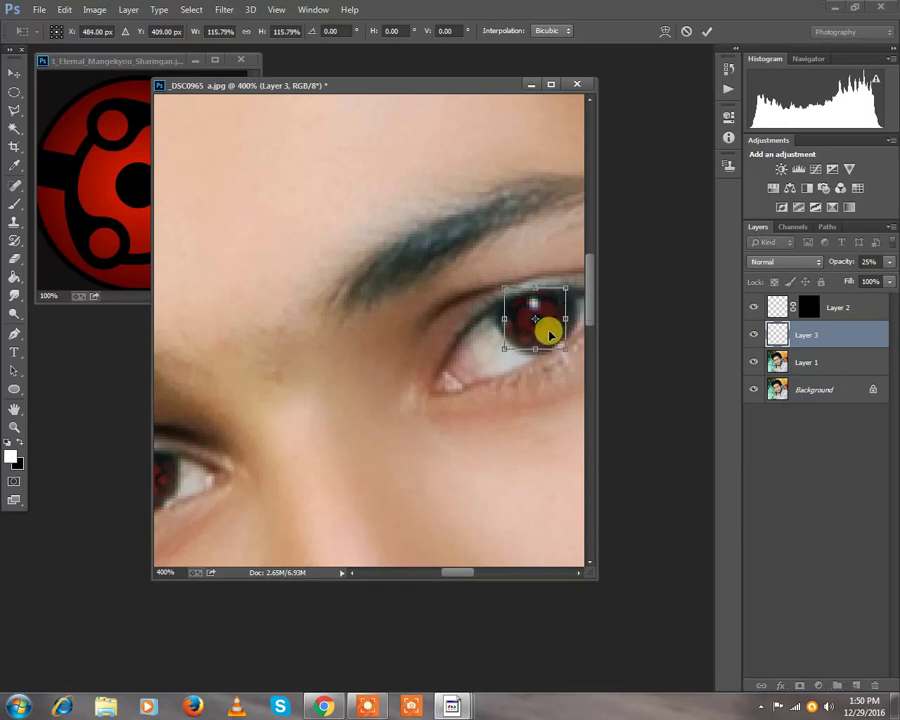
{"action": "key", "text": "Return"}
{"action": "left_click", "coordinate": [846, 262]}
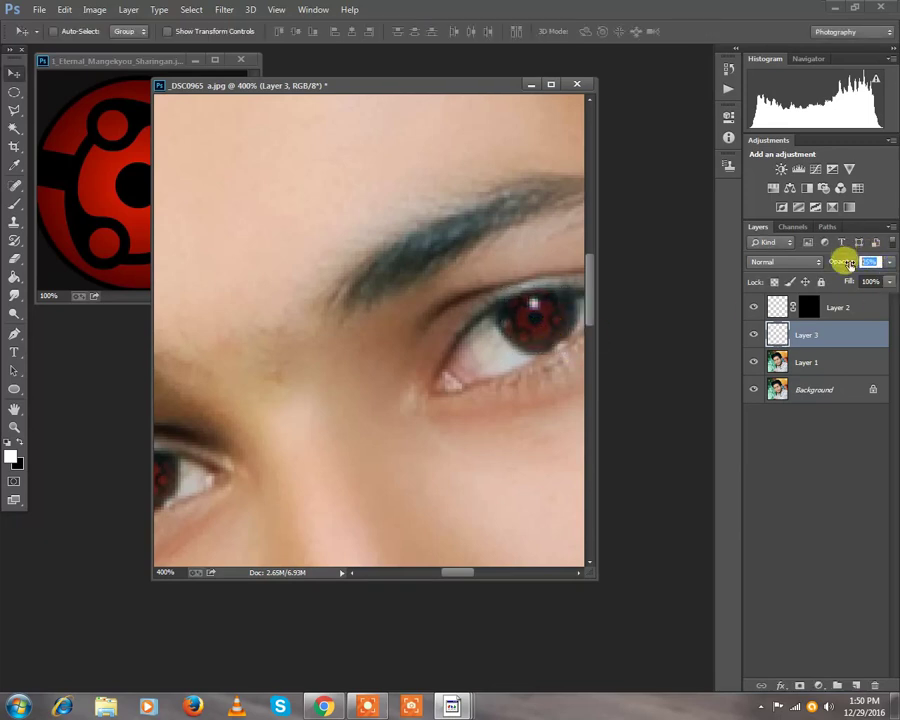
{"action": "type", "text": "100"}
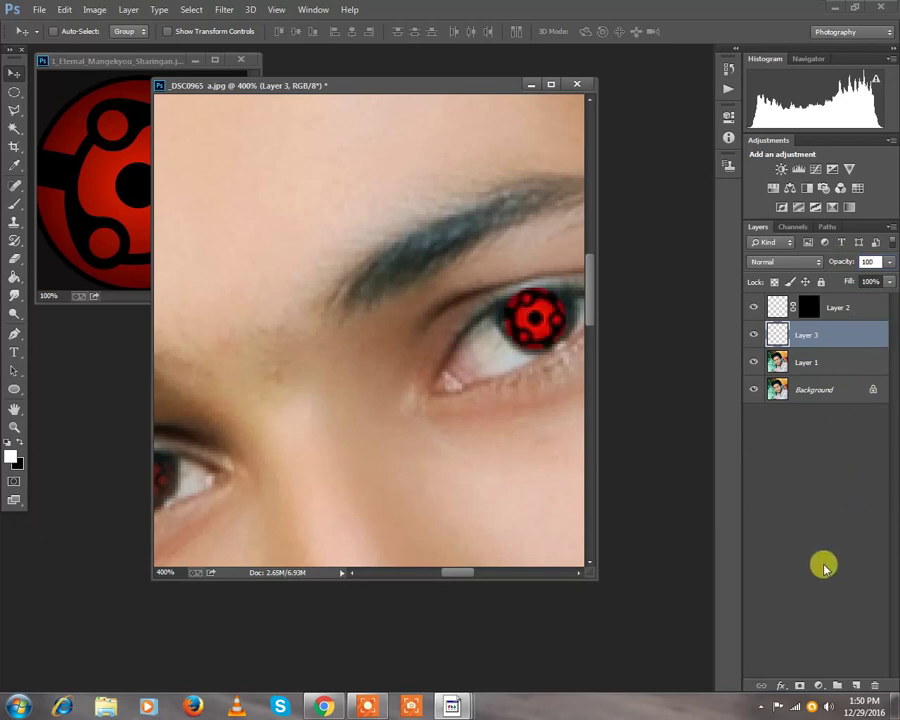
Add a layer mask to Layer 3 and fill it with black using the Paint Bucket.
{"action": "left_click", "coordinate": [800, 684]}
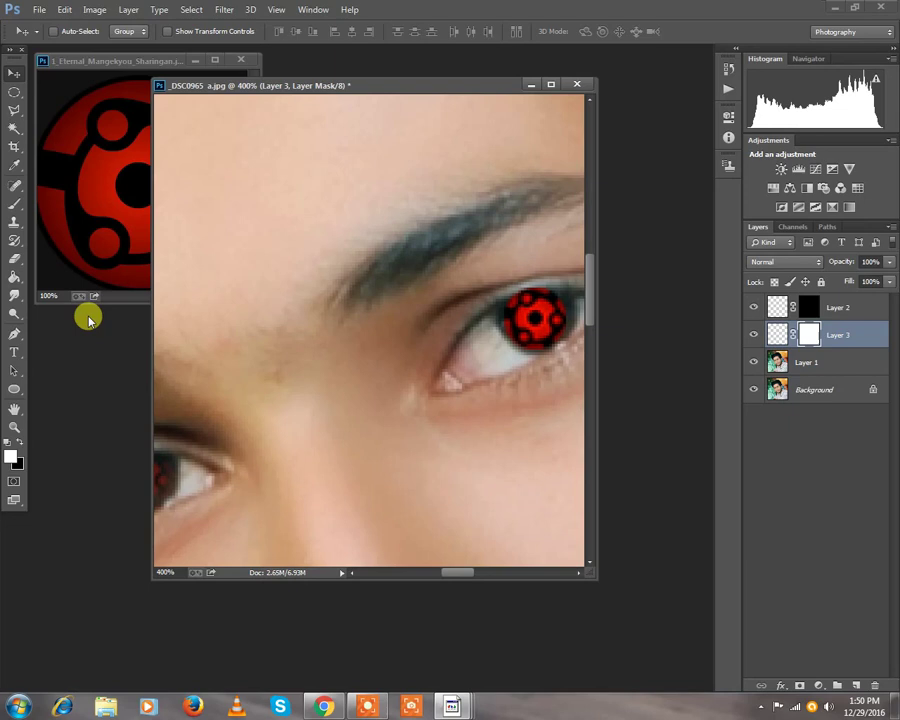
{"action": "left_click", "coordinate": [14, 278]}
{"action": "left_click", "coordinate": [16, 430]}
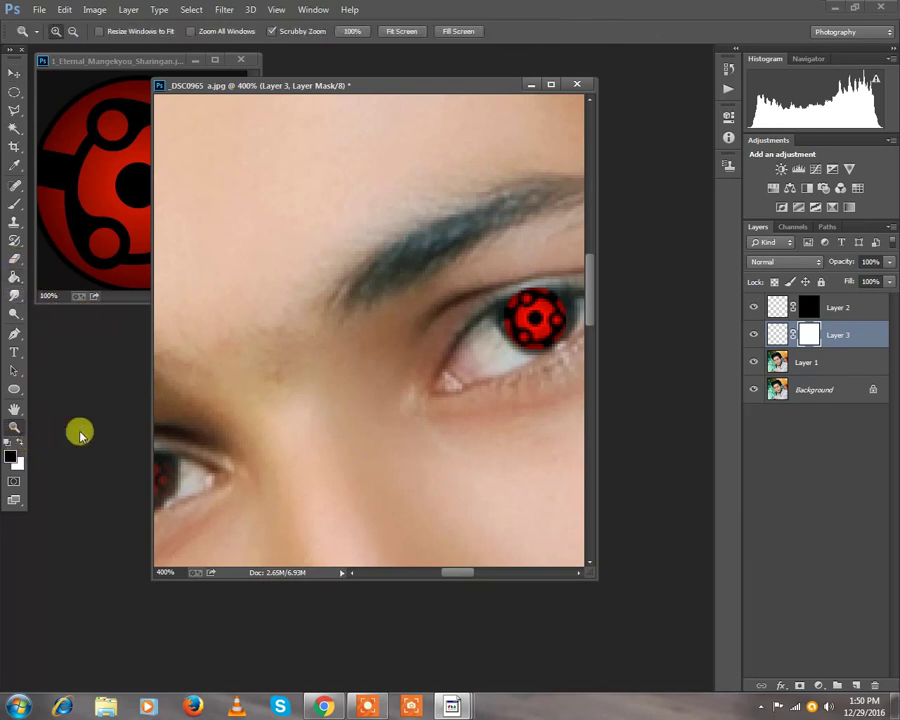
{"action": "left_click", "coordinate": [14, 278]}
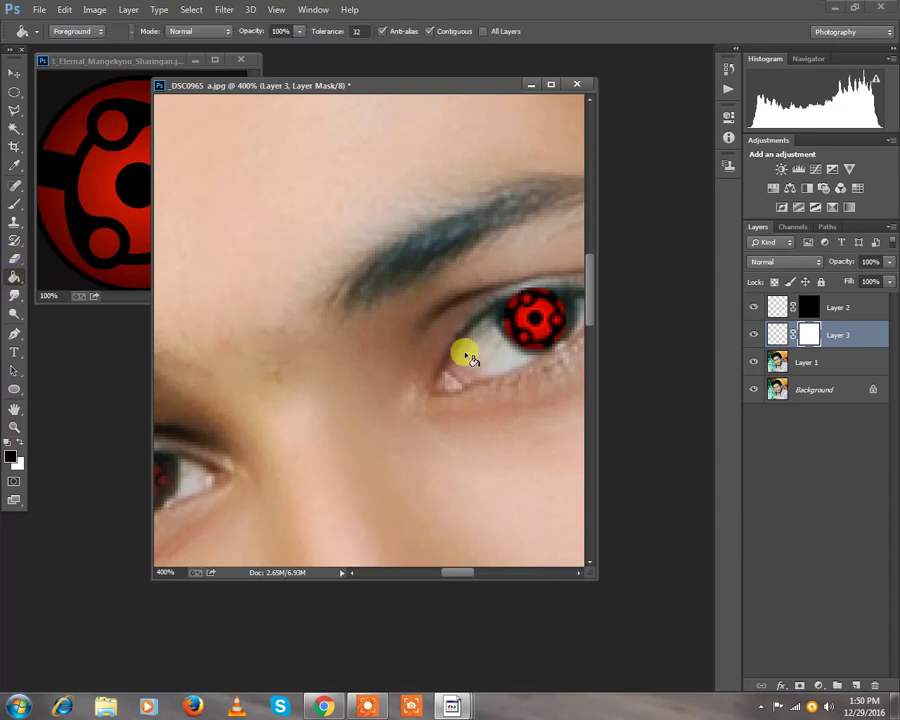
{"action": "left_click", "coordinate": [548, 330]}
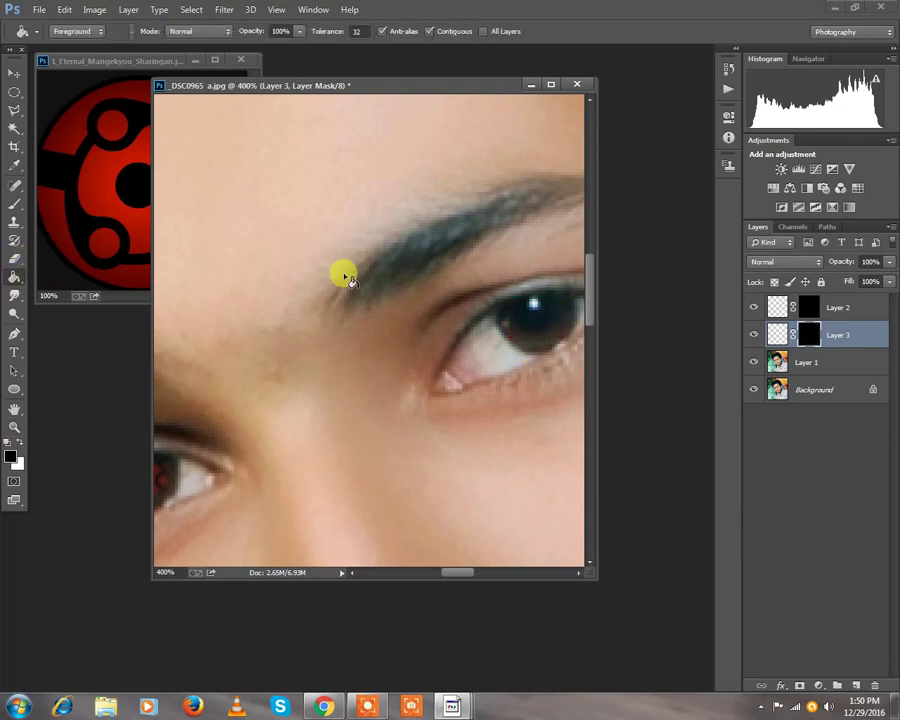
{"action": "left_click", "coordinate": [14, 73]}
Start painting white with the Brush on Layer 3's mask over the right iris.
{"action": "left_click", "coordinate": [13, 212]}
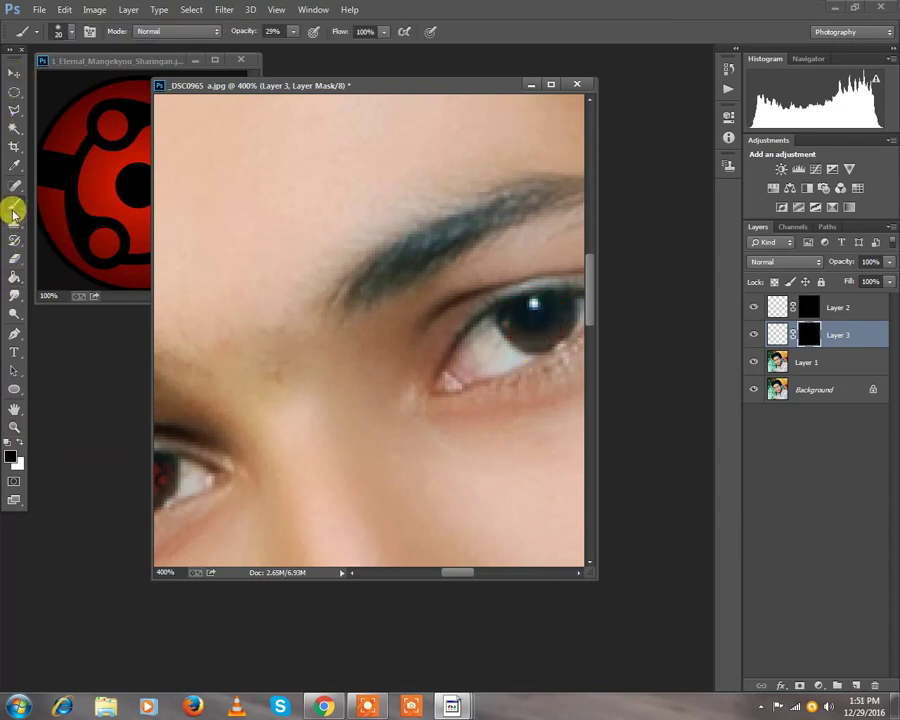
{"action": "left_click", "coordinate": [20, 440]}
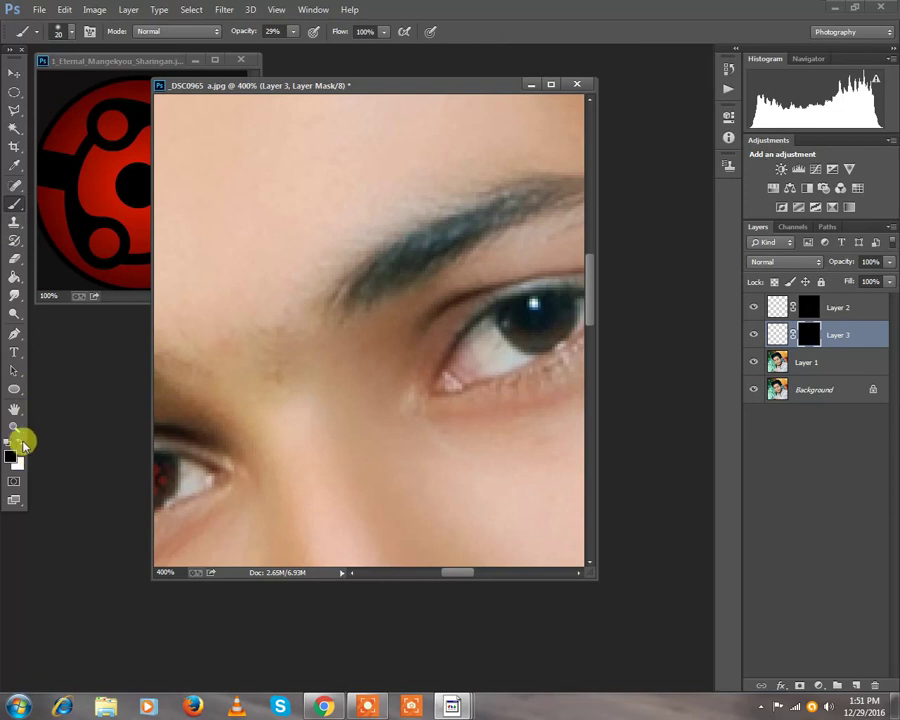
{"action": "left_click_drag", "start_coordinate": [511, 308], "coordinate": [531, 301]}
Shrink the brush to 15 px and finish revealing the Sharingan across the iris.
{"action": "right_click", "coordinate": [531, 291]}
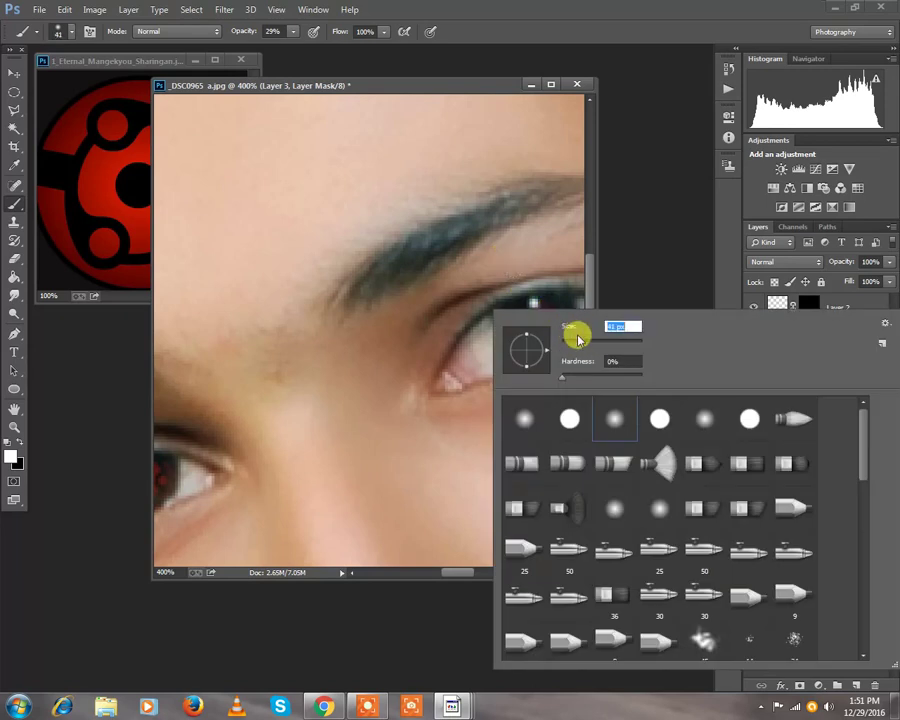
{"action": "key", "text": "Return"}
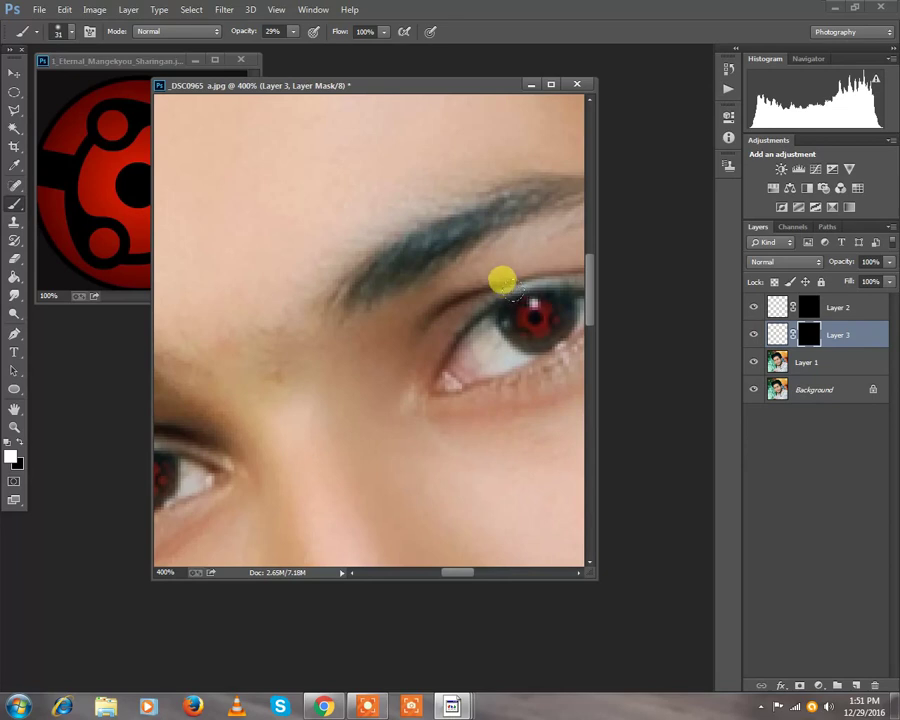
{"action": "right_click", "coordinate": [502, 280]}
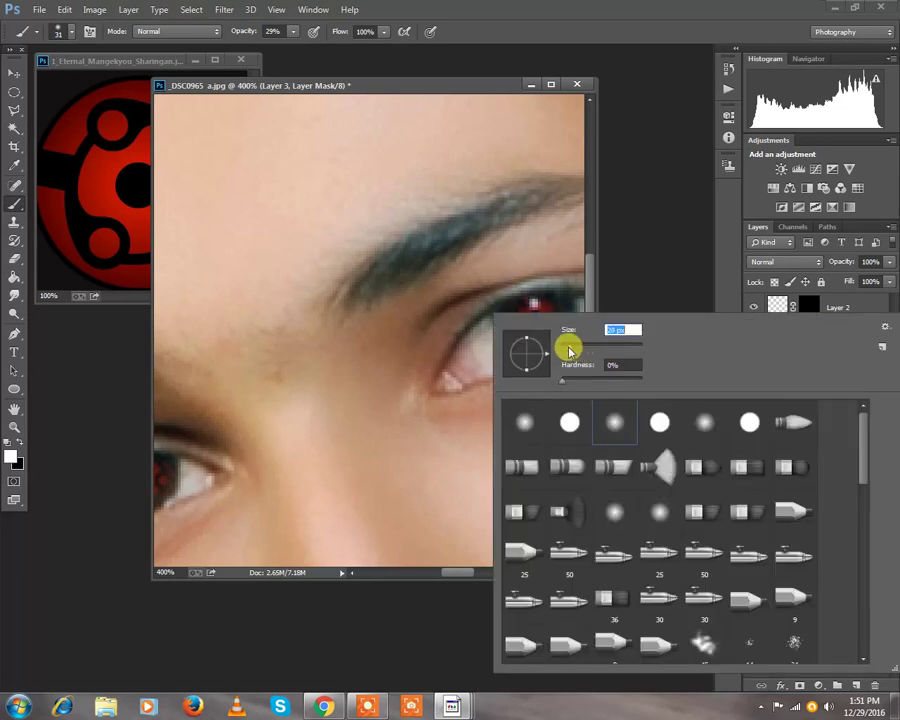
{"action": "key", "text": "Return"}
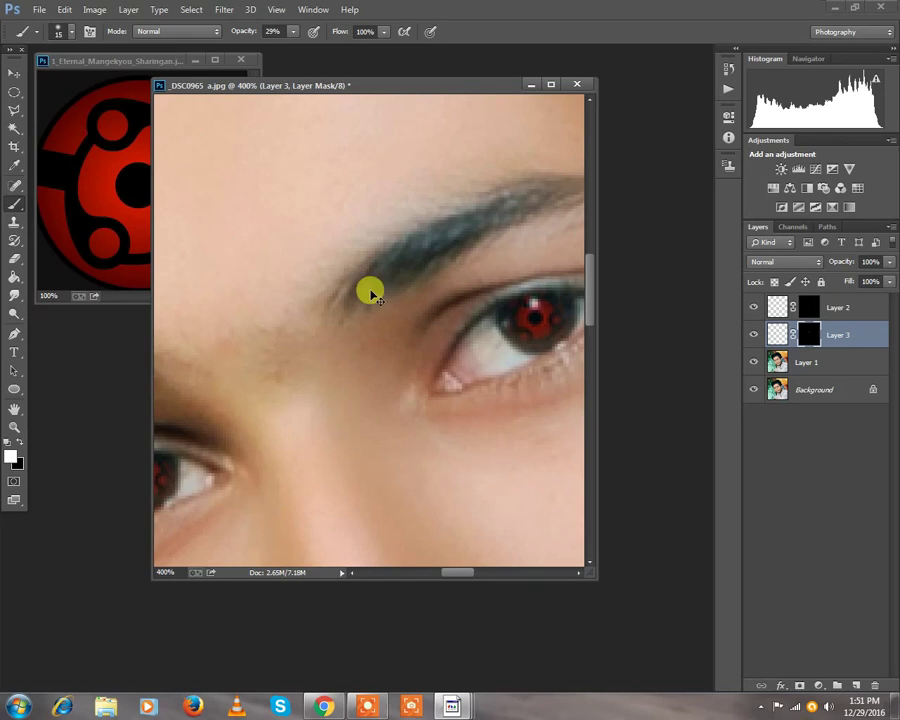
{"action": "key", "text": "ctrl+minus"}
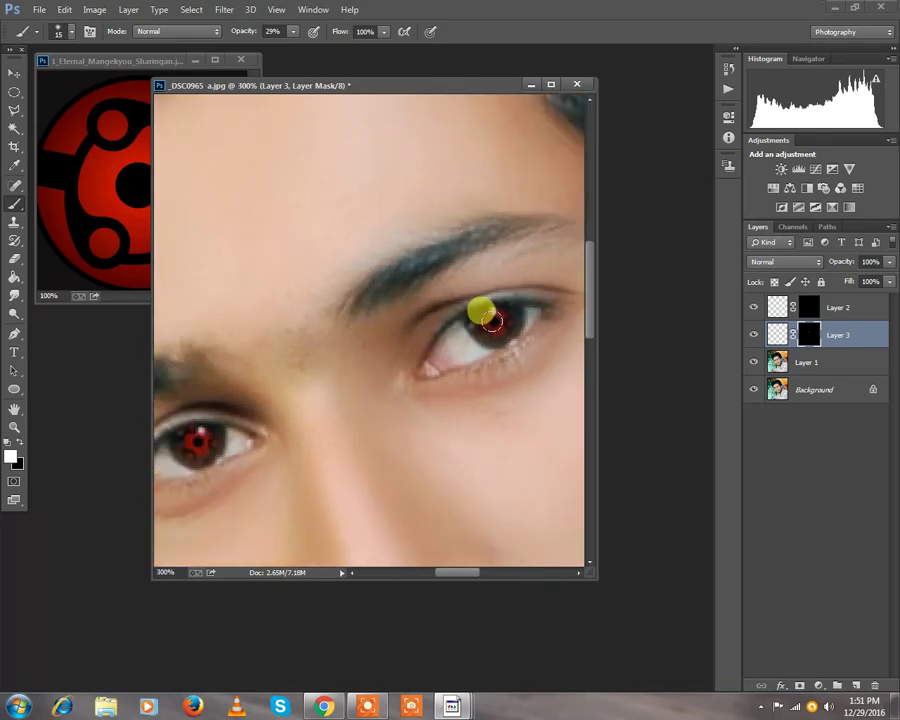
{"action": "left_click", "coordinate": [492, 320]}
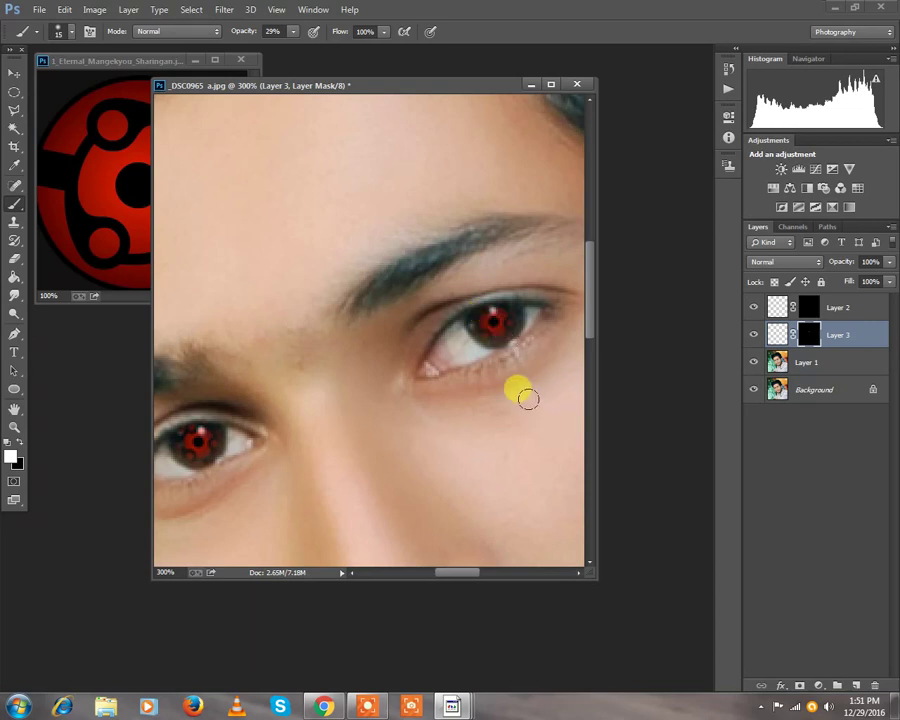
{"action": "key", "text": "ctrl+minus"}
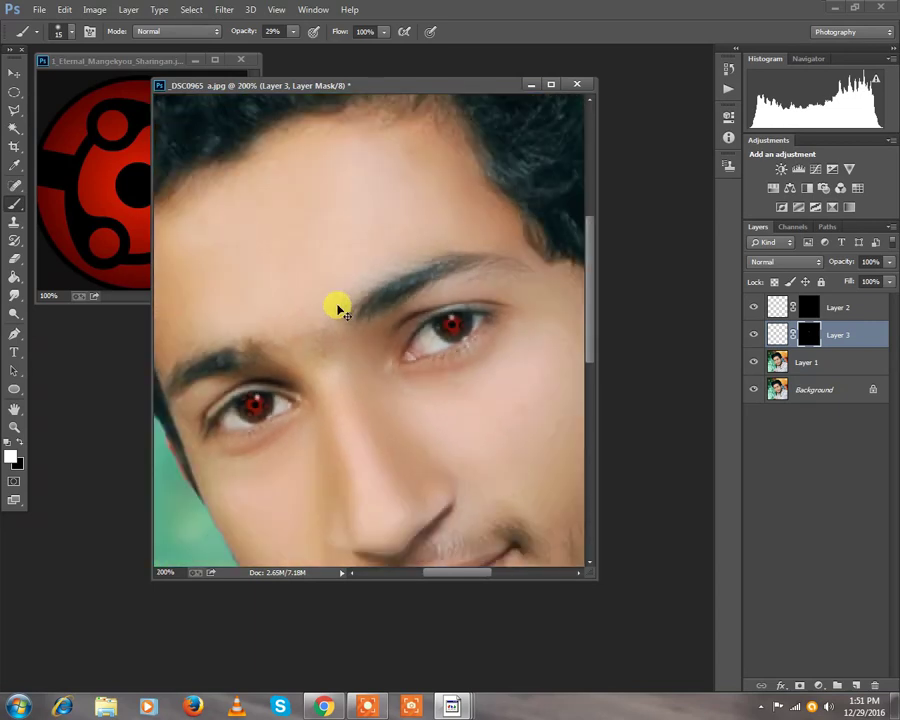
{"action": "key", "text": "ctrl+minus"}
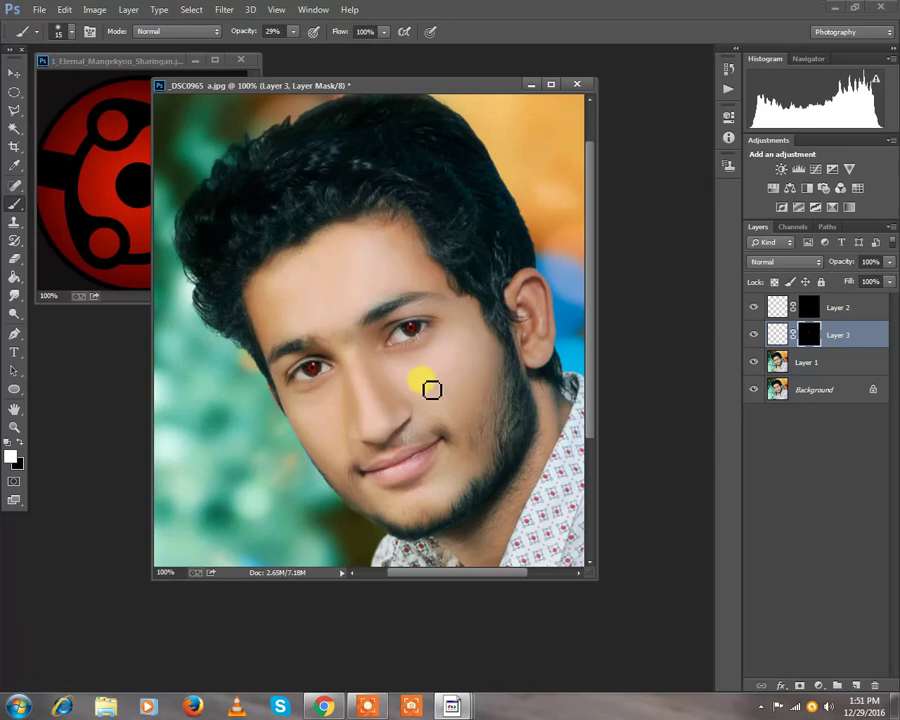
{"action": "left_click", "coordinate": [369, 708]}
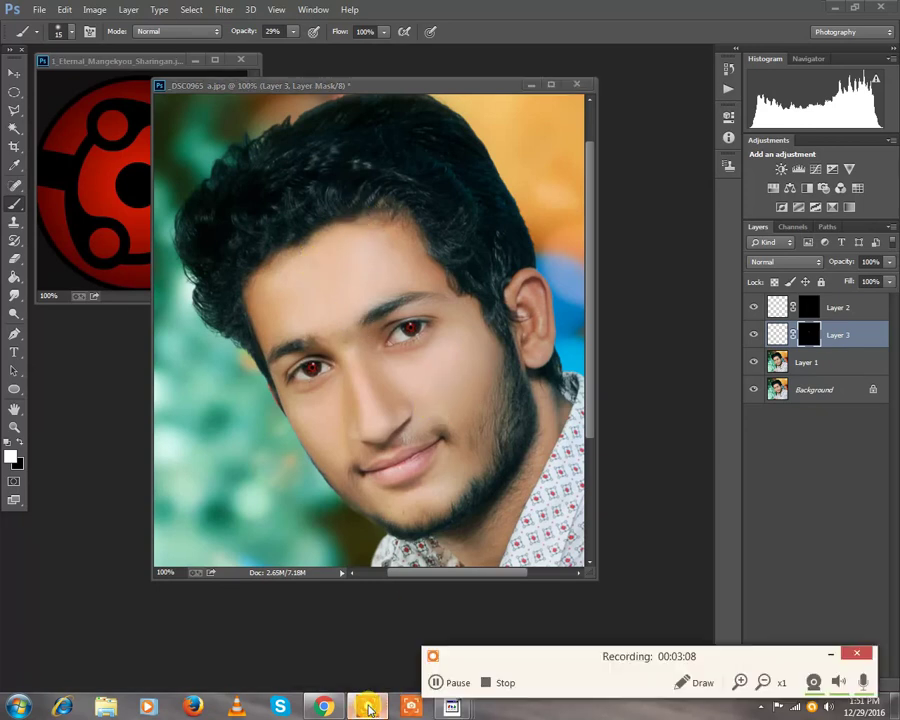